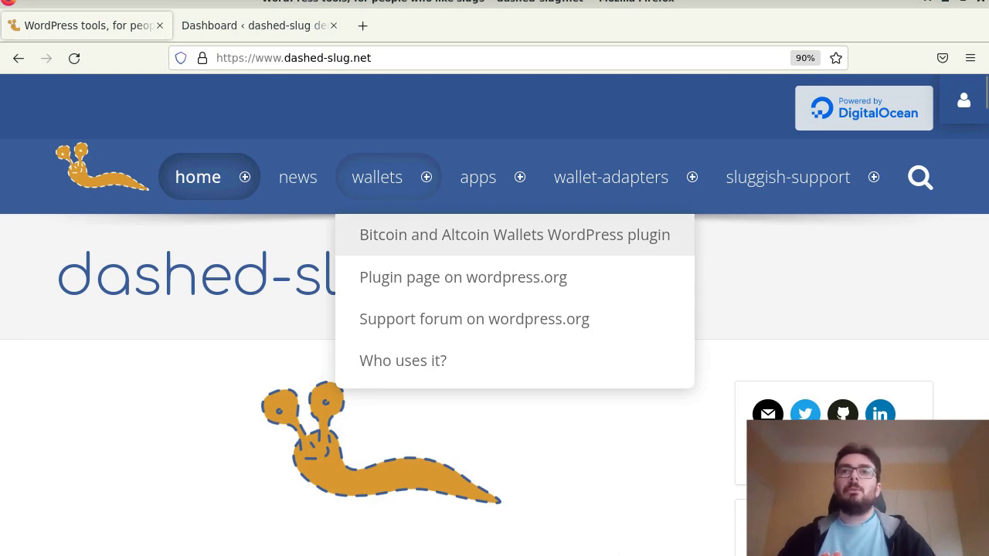
Download the Bitcoin and Altcoin Wallets 6.0.0-RC7 zip from its dashed-slug.net plugin page.
click(515, 235)
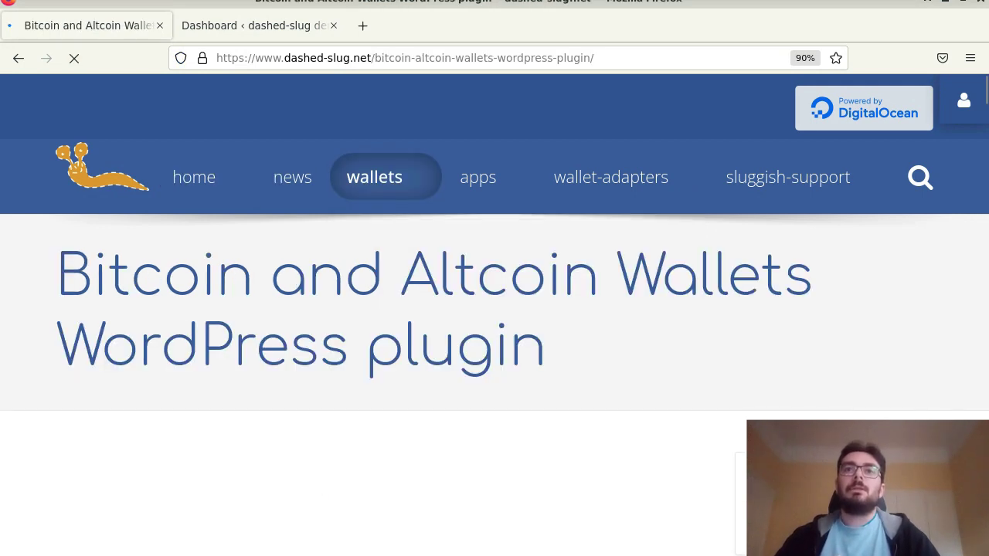
scroll(495, 306, down, 1)
scroll(494, 309, down, 5)
scroll(495, 309, down, 1)
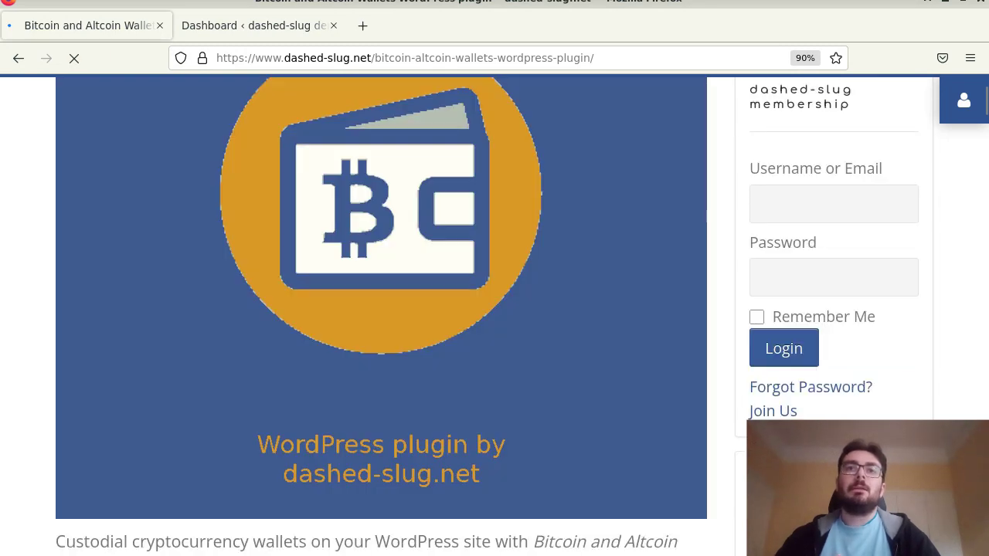
scroll(495, 309, down, 5)
scroll(495, 309, down, 3)
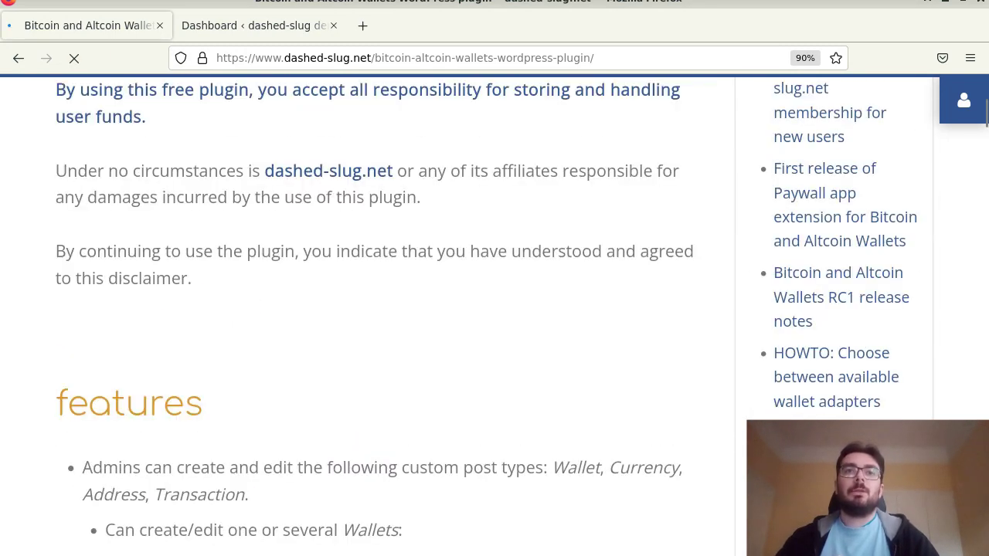
scroll(494, 309, down, 5)
scroll(494, 309, down, 3)
scroll(495, 309, down, 2)
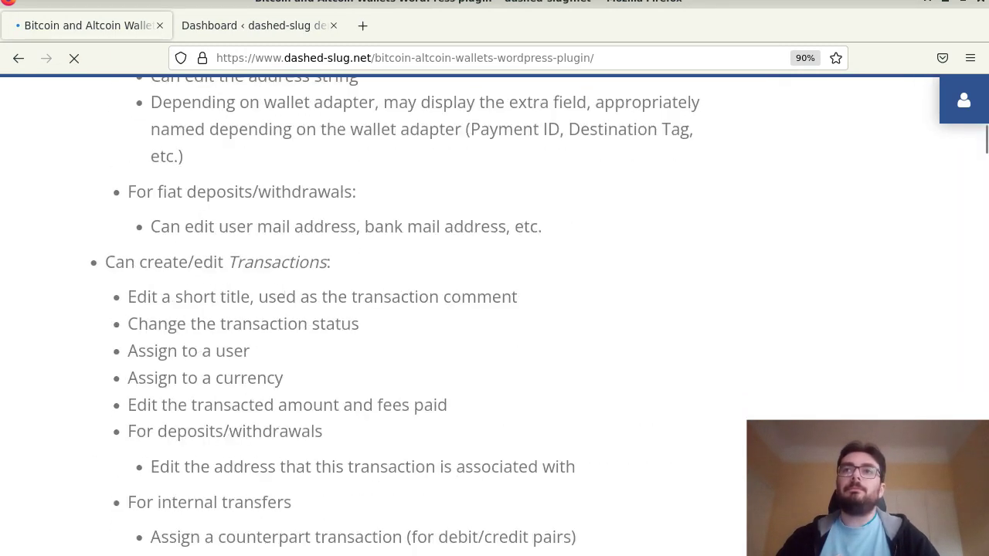
scroll(495, 309, down, 1)
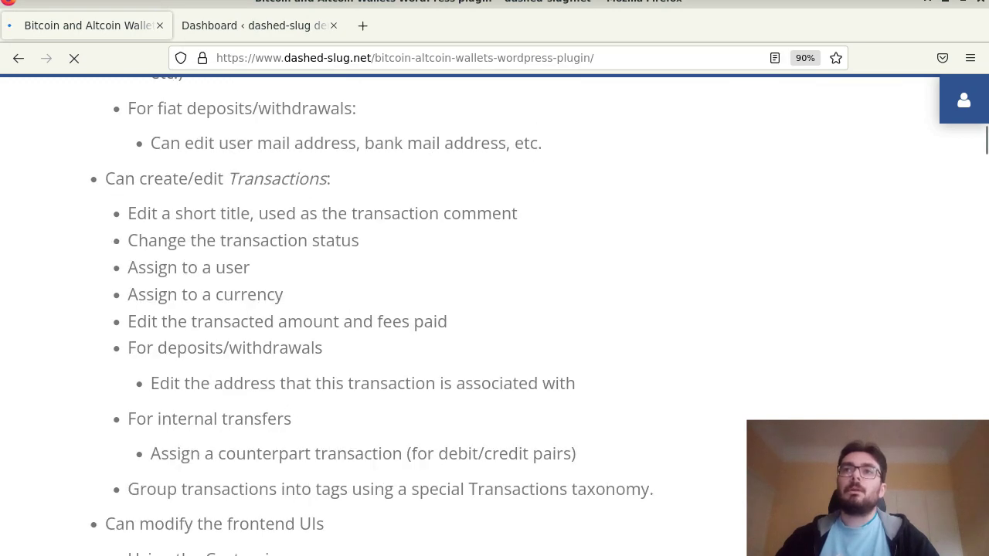
scroll(495, 309, down, 5)
scroll(494, 309, down, 3)
scroll(494, 309, down, 3)
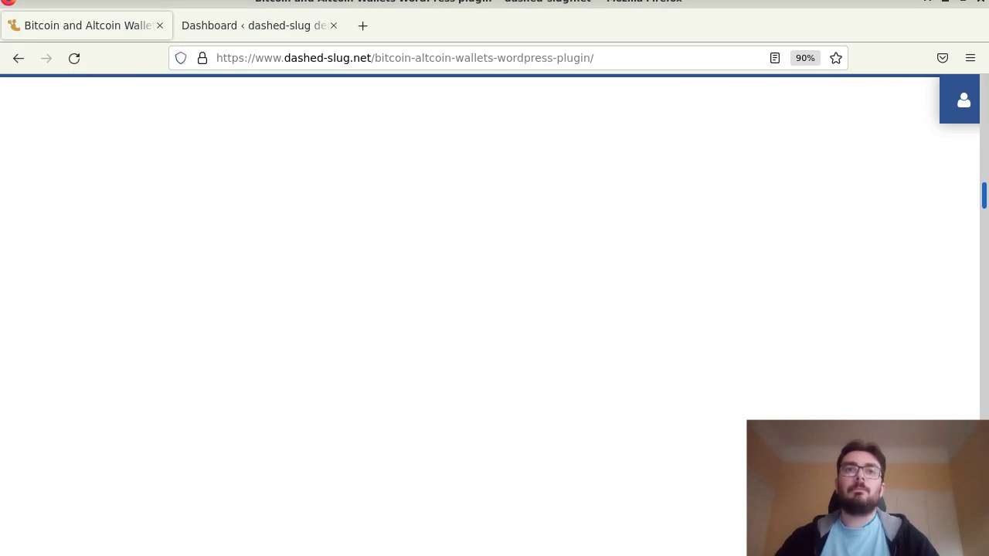
scroll(495, 310, down, 5)
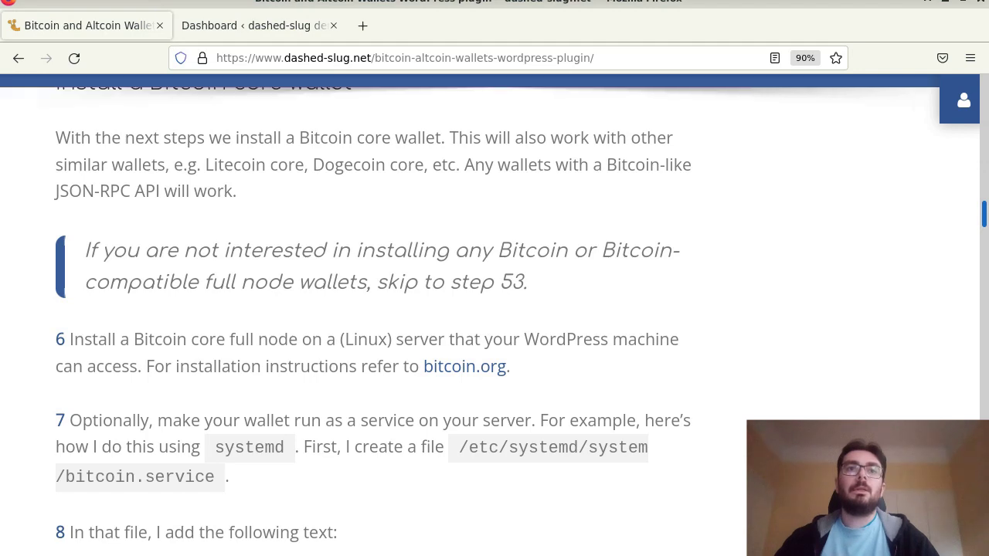
scroll(494, 309, down, 5)
scroll(494, 310, down, 5)
scroll(495, 309, down, 3)
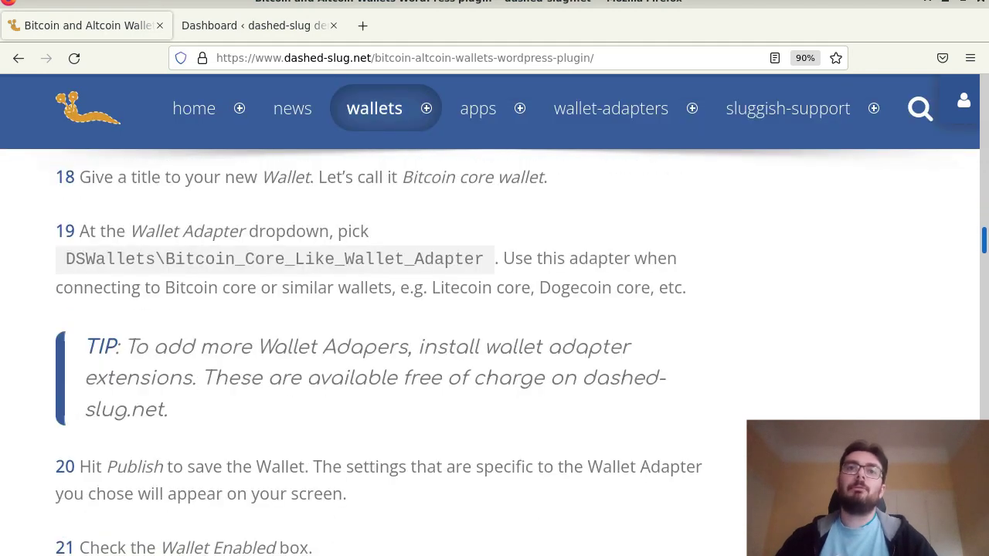
scroll(495, 309, down, 3)
scroll(495, 309, down, 2)
scroll(494, 309, down, 2)
scroll(494, 309, down, 3)
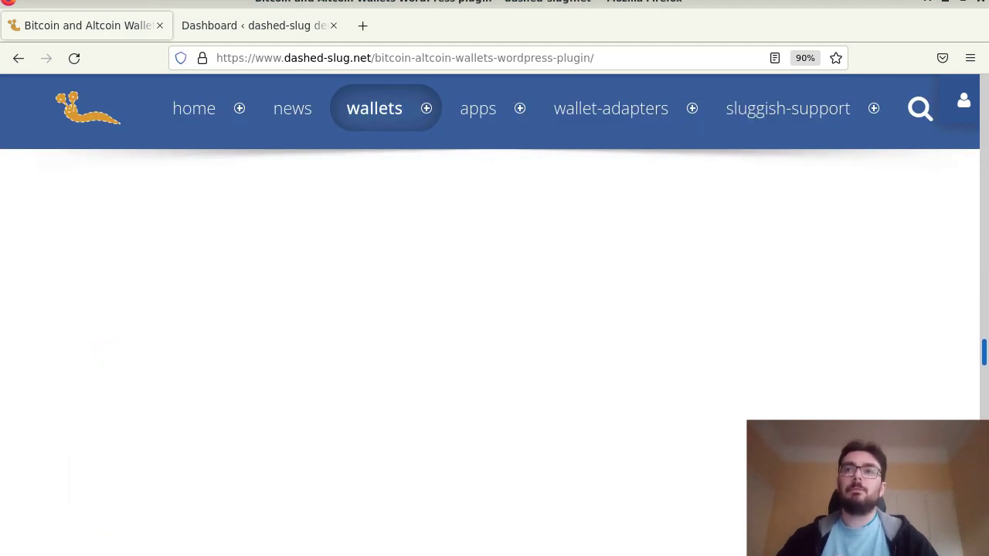
scroll(495, 309, down, 5)
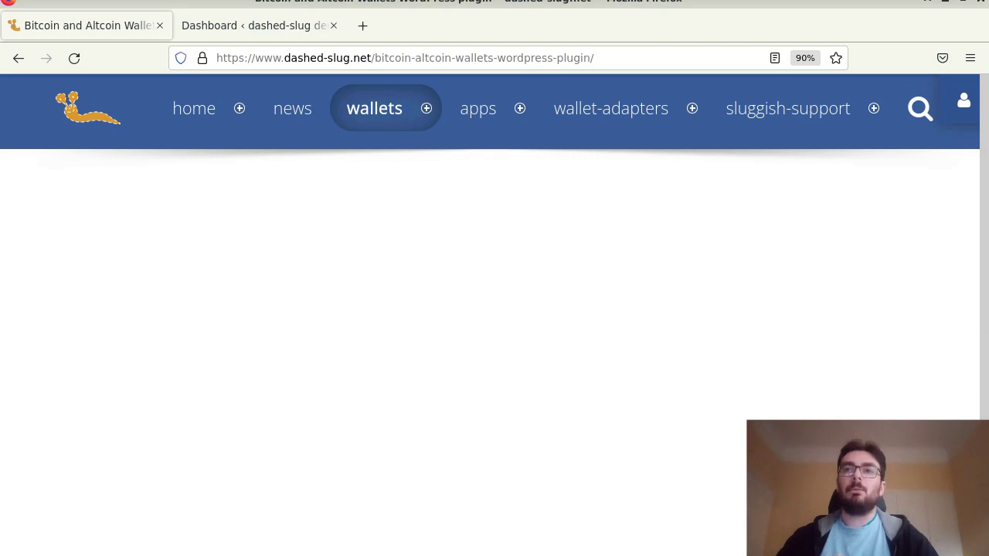
scroll(495, 309, down, 5)
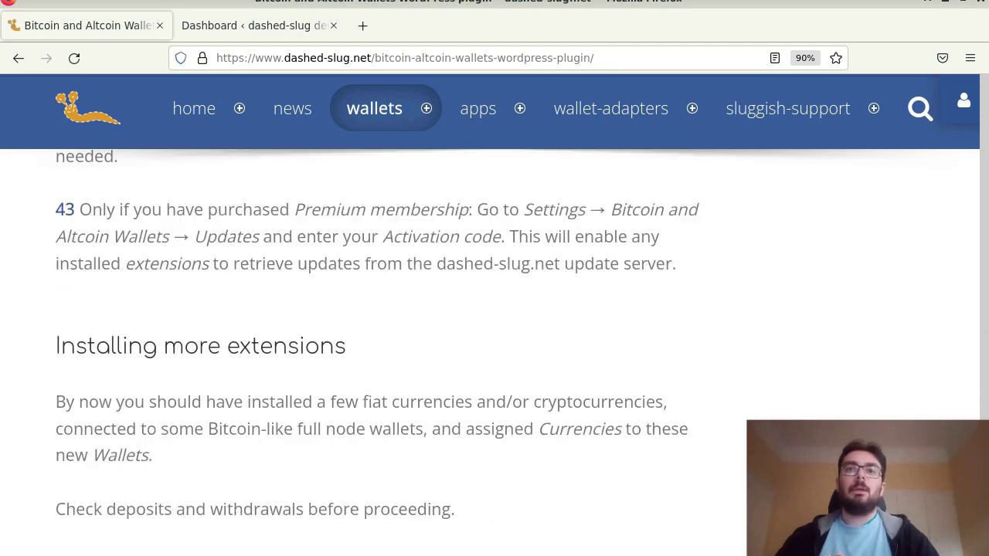
scroll(495, 309, down, 5)
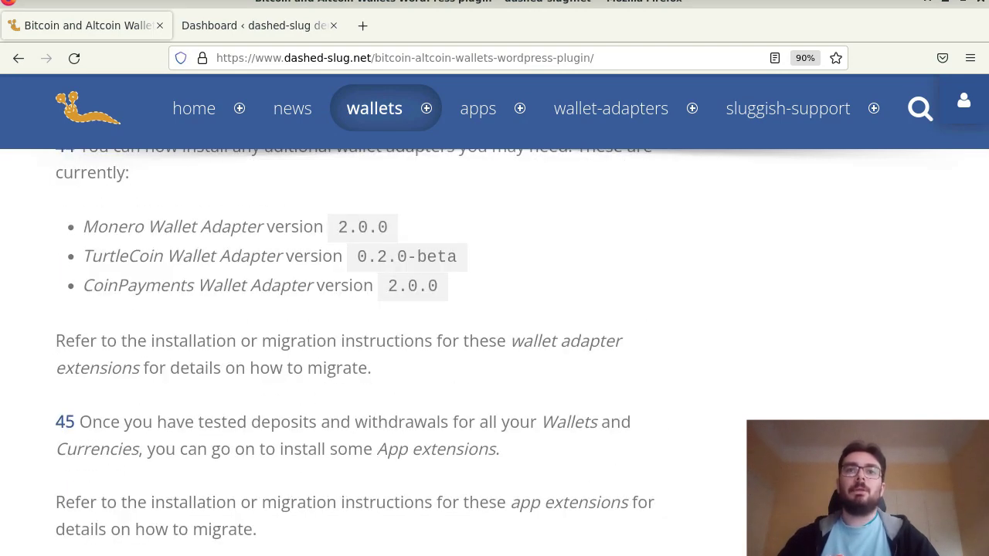
scroll(494, 309, down, 5)
scroll(494, 309, down, 2)
scroll(495, 309, down, 2)
scroll(494, 309, up, 2)
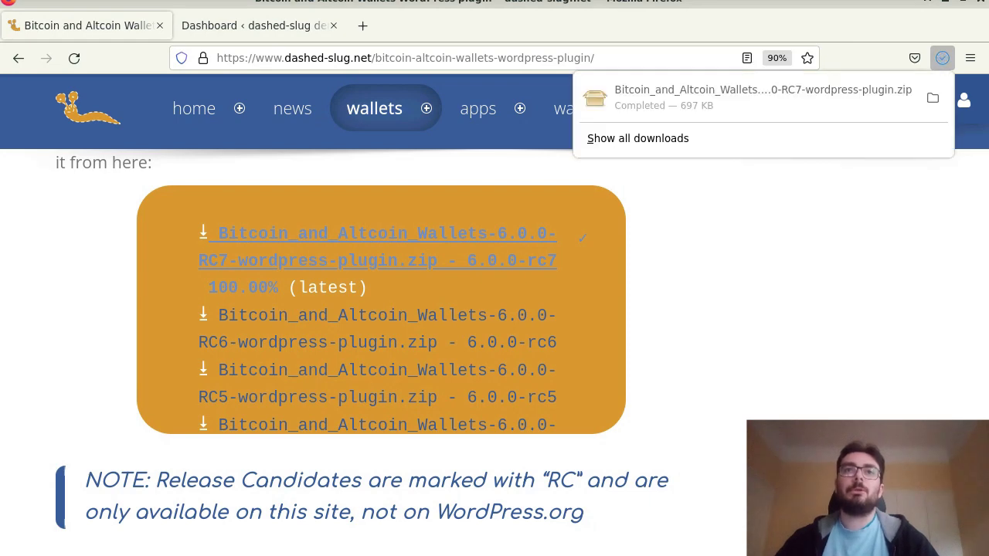
click(623, 200)
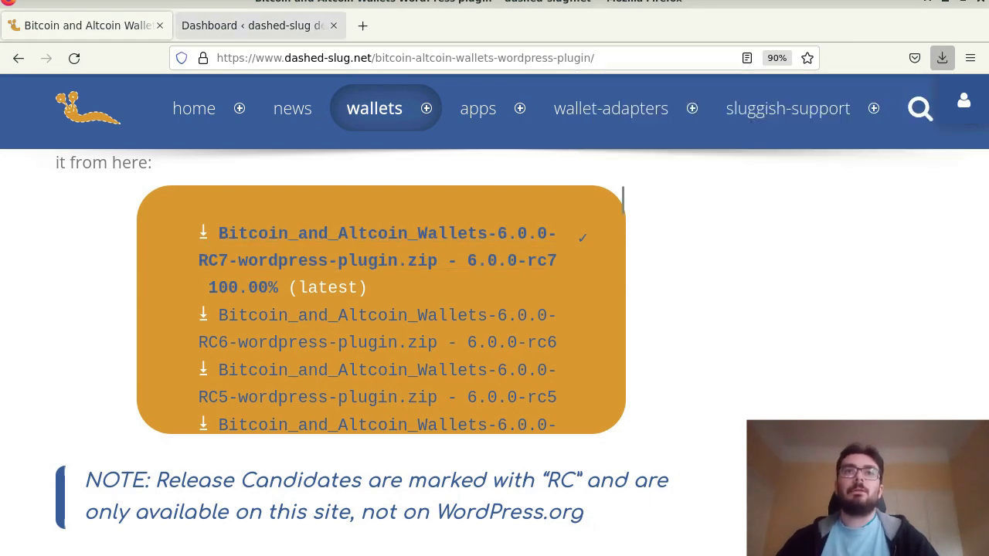
Go to the Plugins > Add New page in the WordPress admin dashboard.
key(ctrl+Tab)
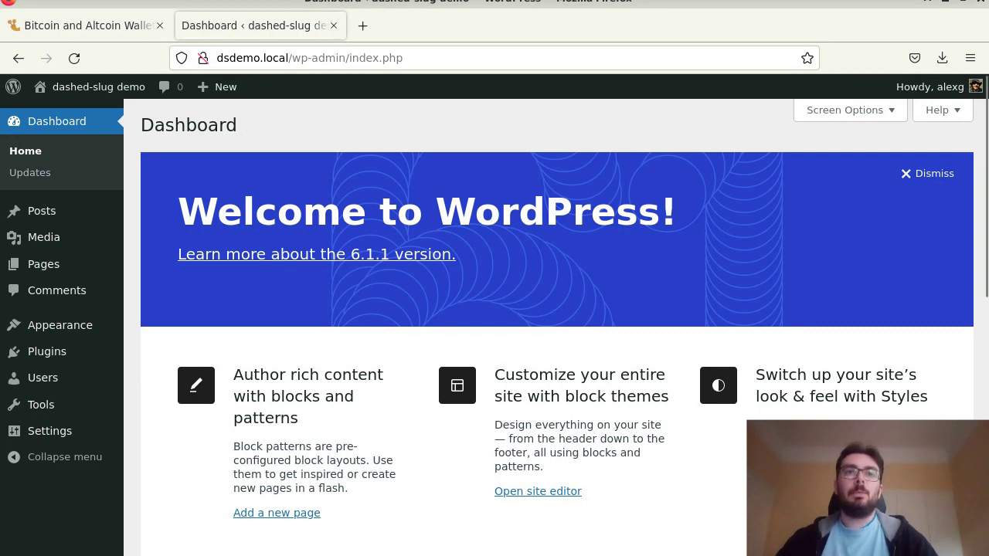
click(46, 351)
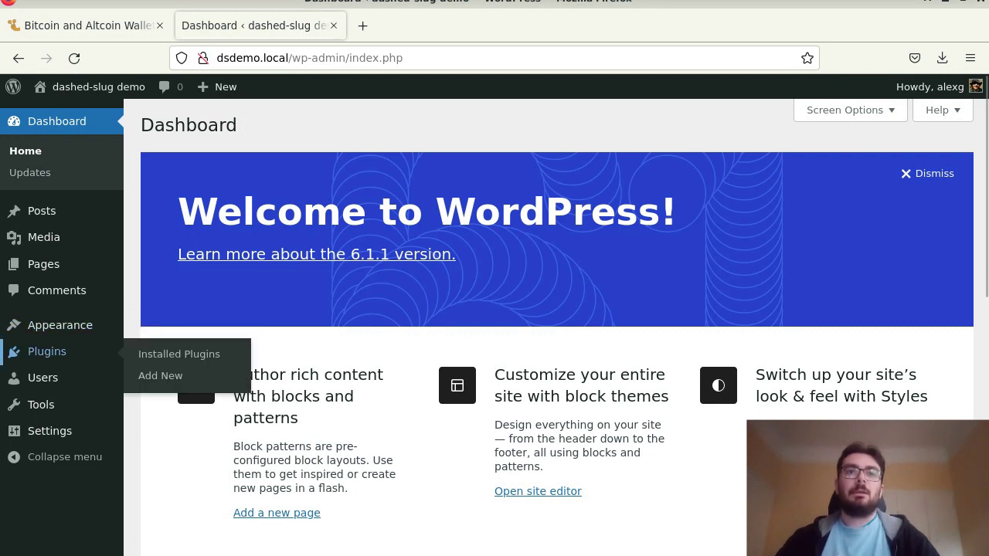
key(Tab)
key(Tab)
key(Return)
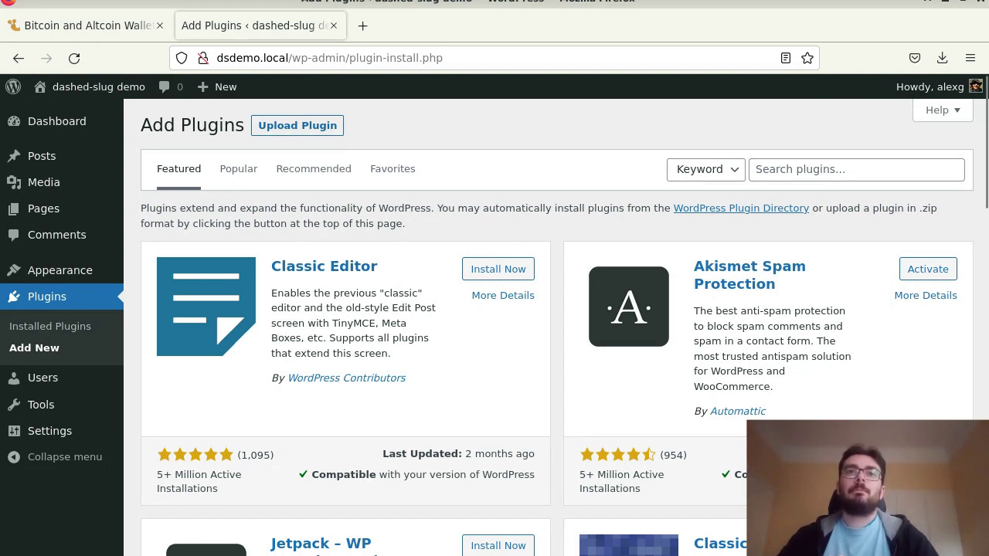
Upload and install the 6.0.0-RC7 plugin zip, then activate Bitcoin and Altcoin Wallets.
click(296, 125)
click(450, 265)
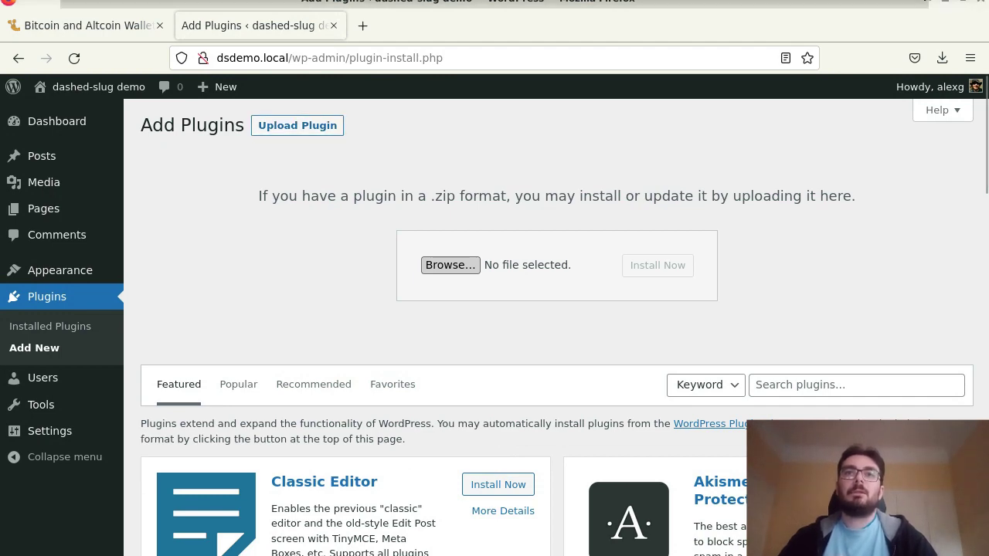
key(Return)
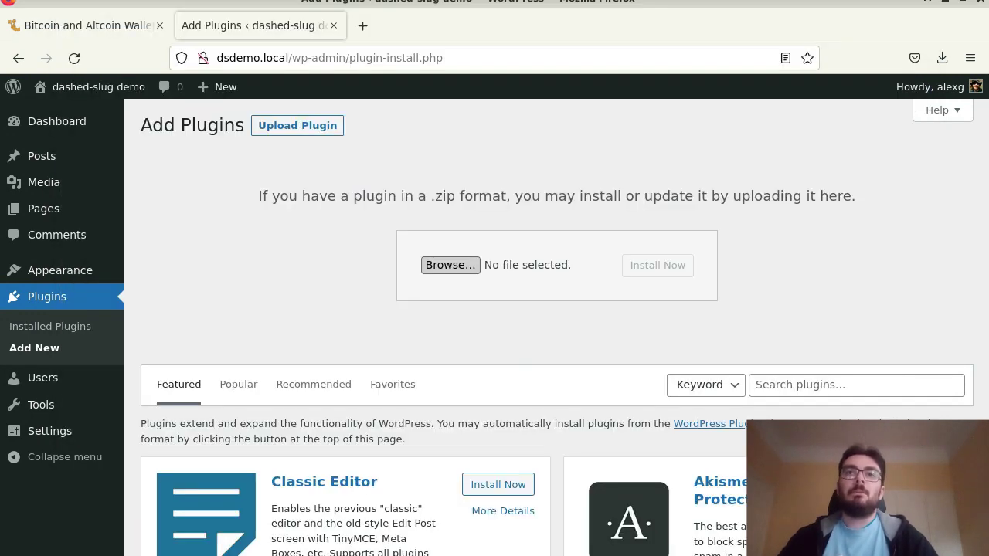
key(Tab)
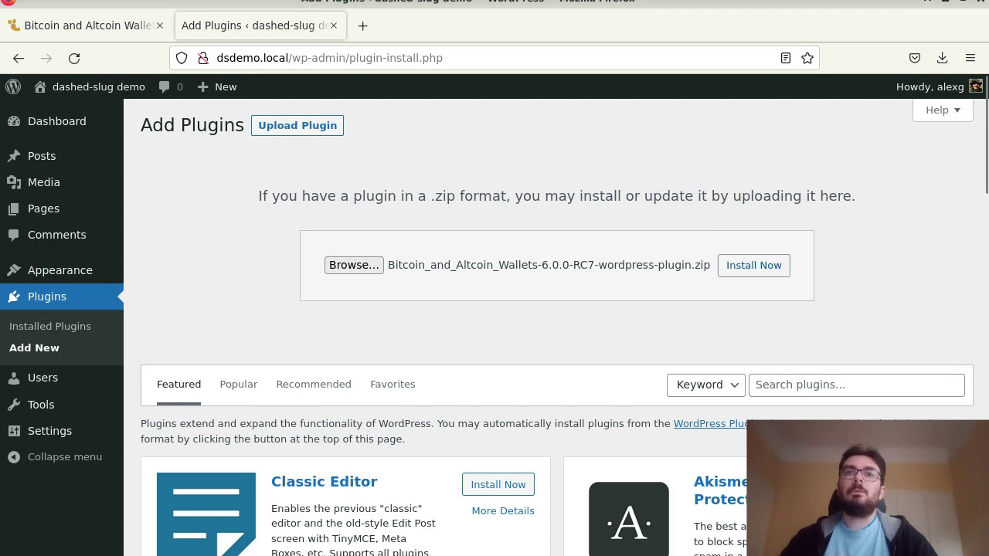
key(Return)
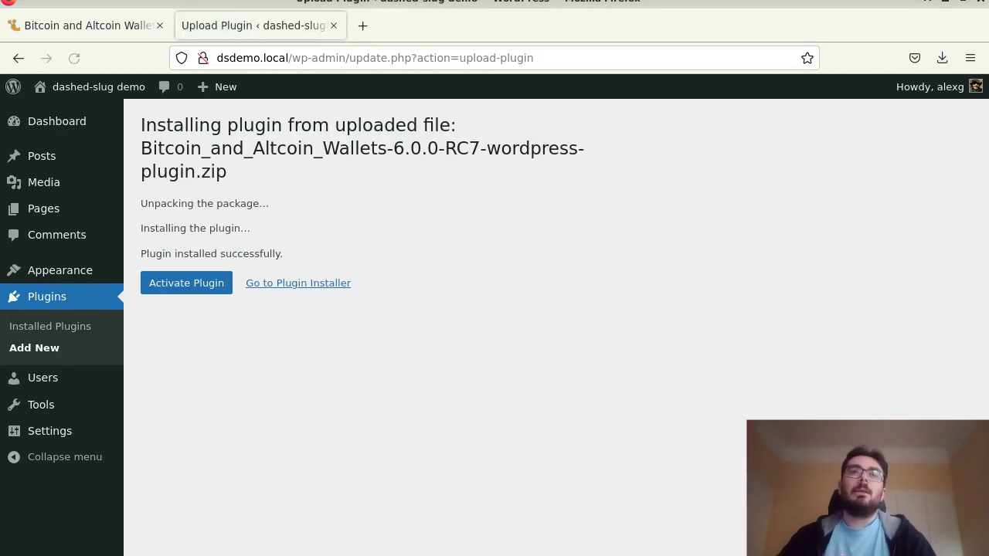
click(186, 283)
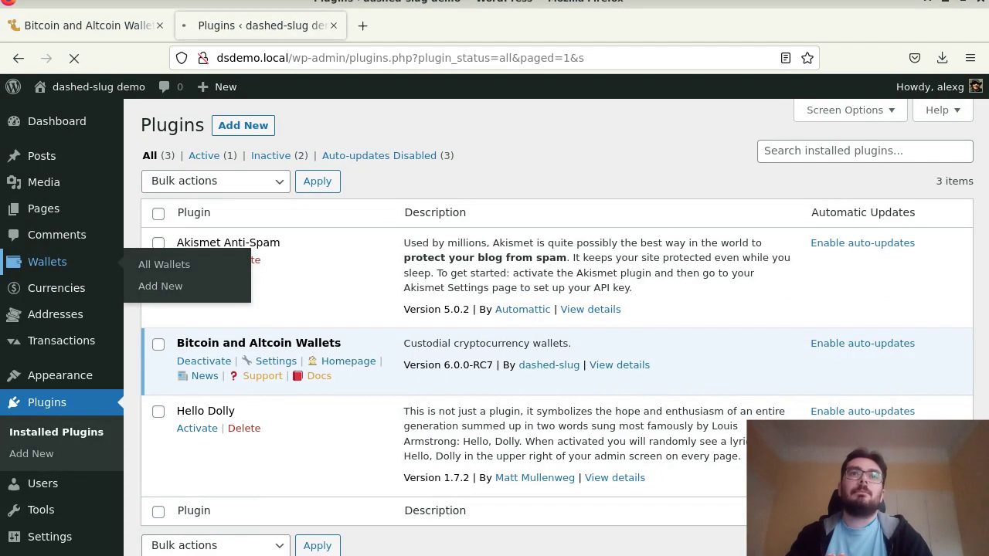
Create and publish a wallet titled 'Bitcoin core' using Bitcoin_Core_Like_Wallet_Adapter.
click(47, 262)
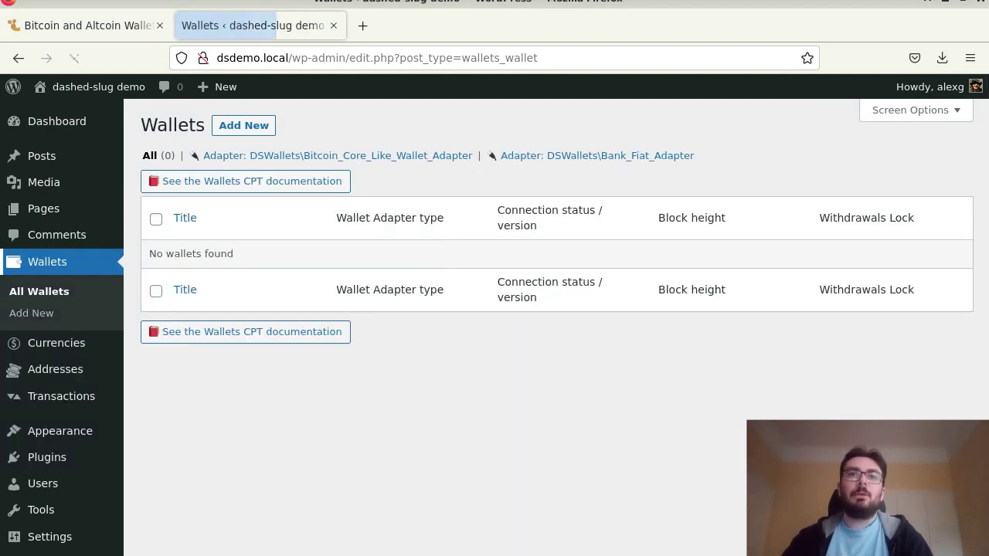
click(243, 125)
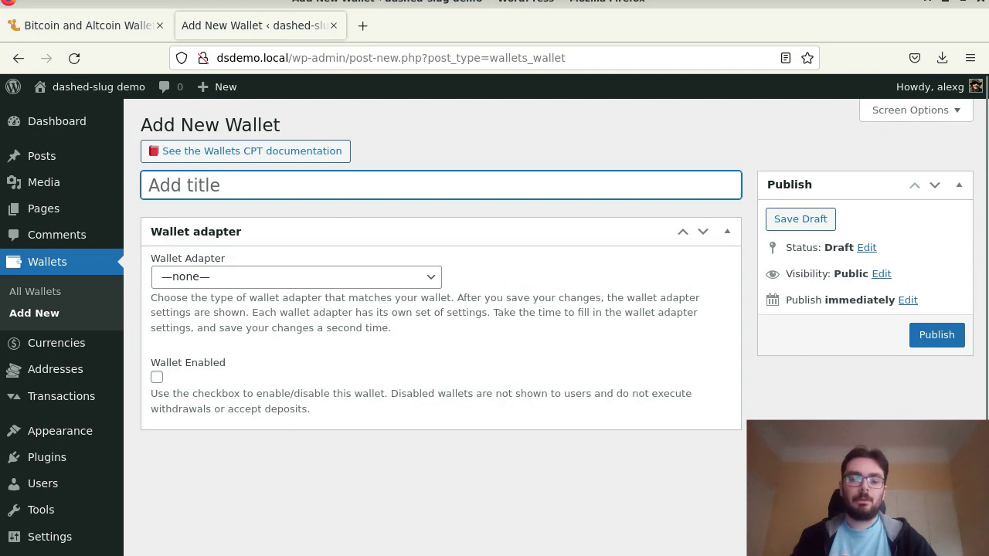
text(Bitcoi)
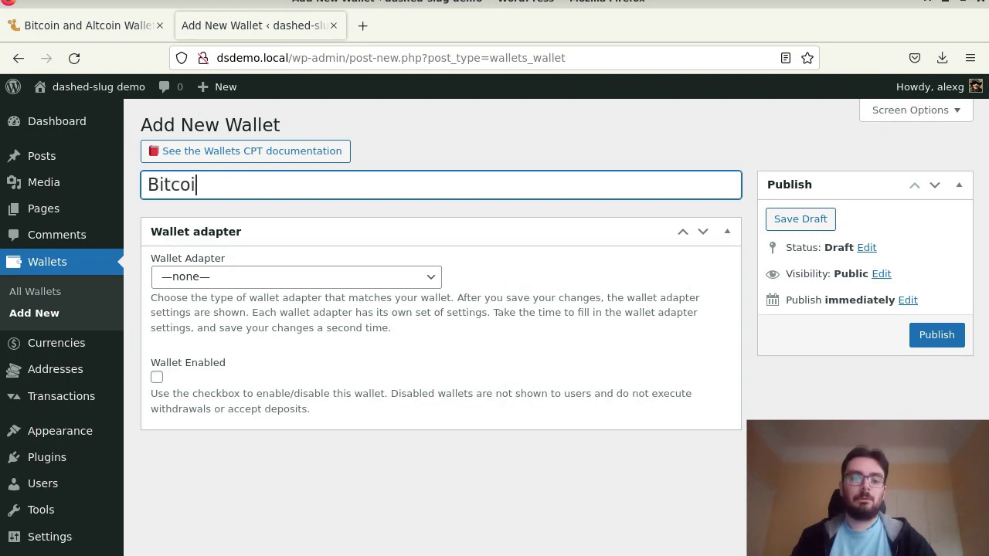
text(n core)
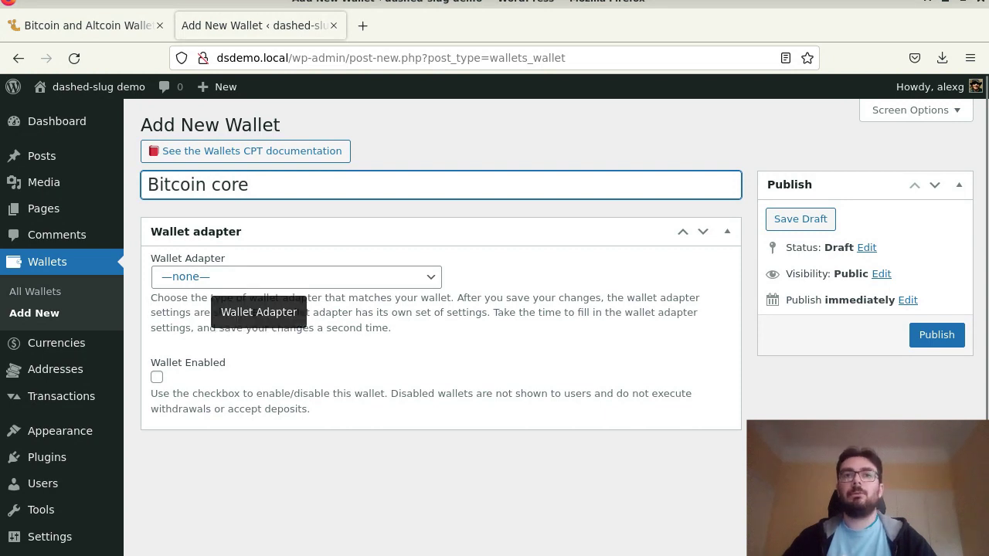
click(216, 280)
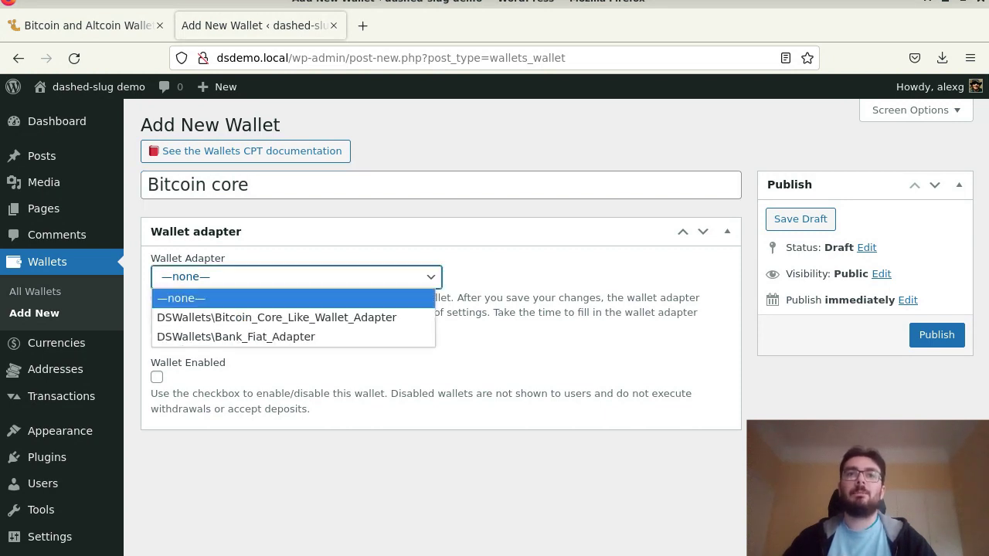
key(Down)
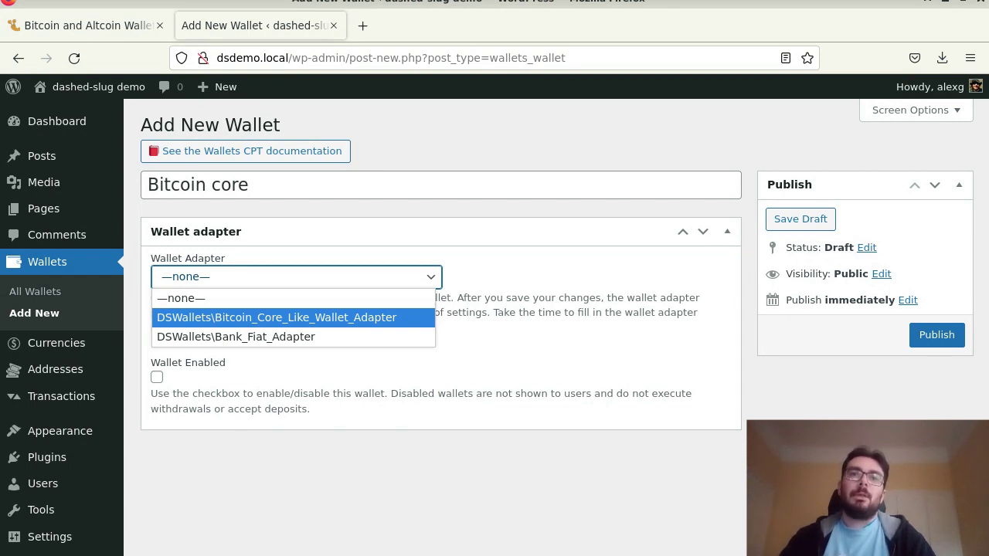
key(Return)
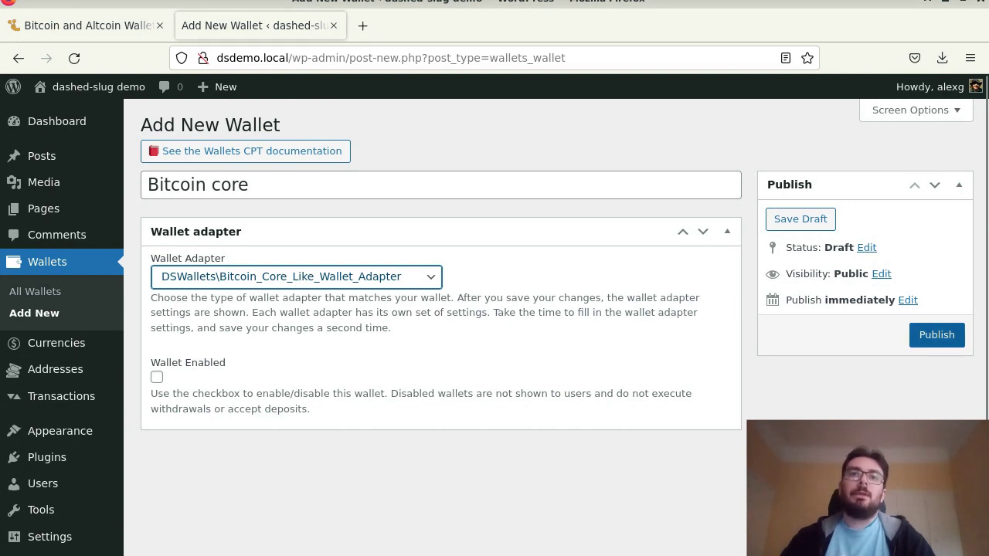
click(937, 335)
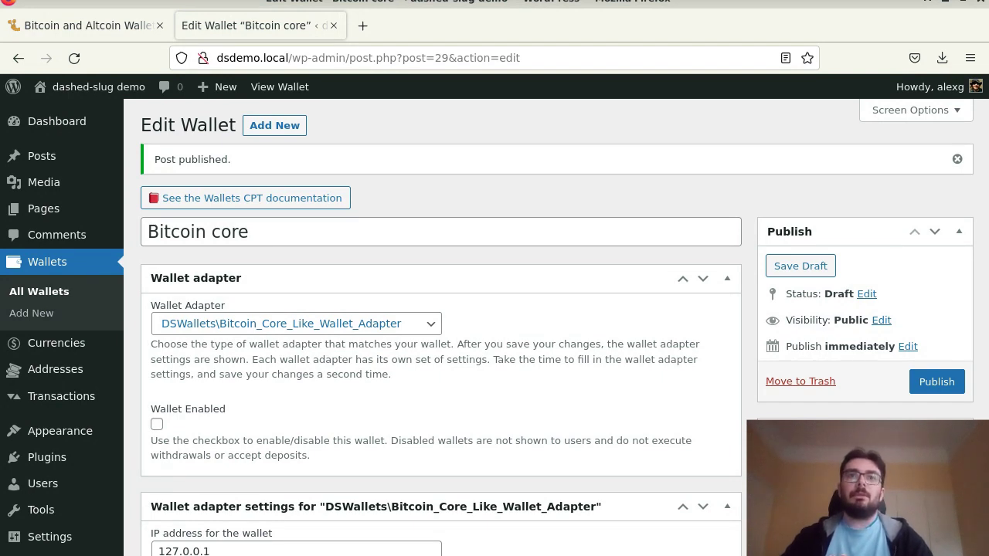
Open a new terminal window beside the saved wallet page.
key(ctrl+alt+t)
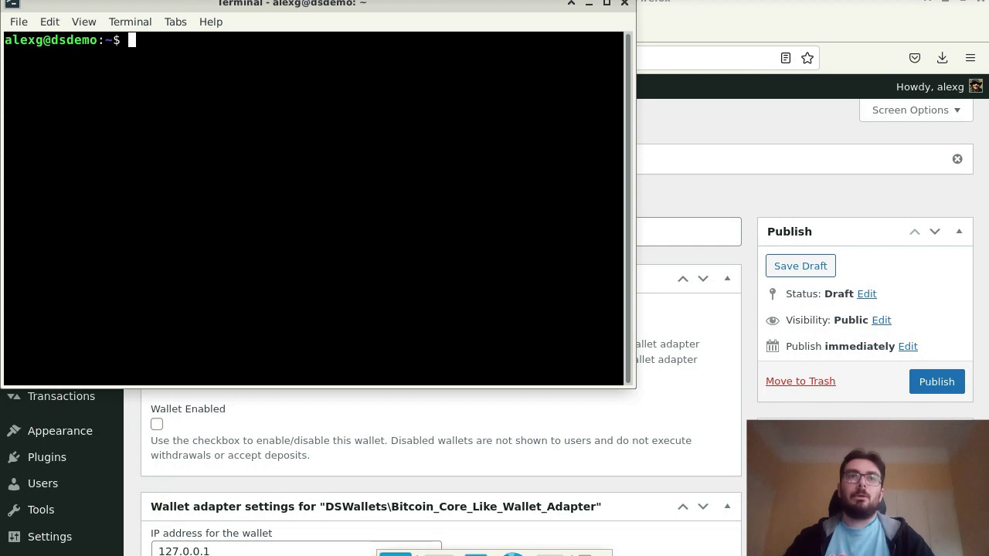
Log in to the remote turbox machine with ssh turbox and its password.
text(ssh )
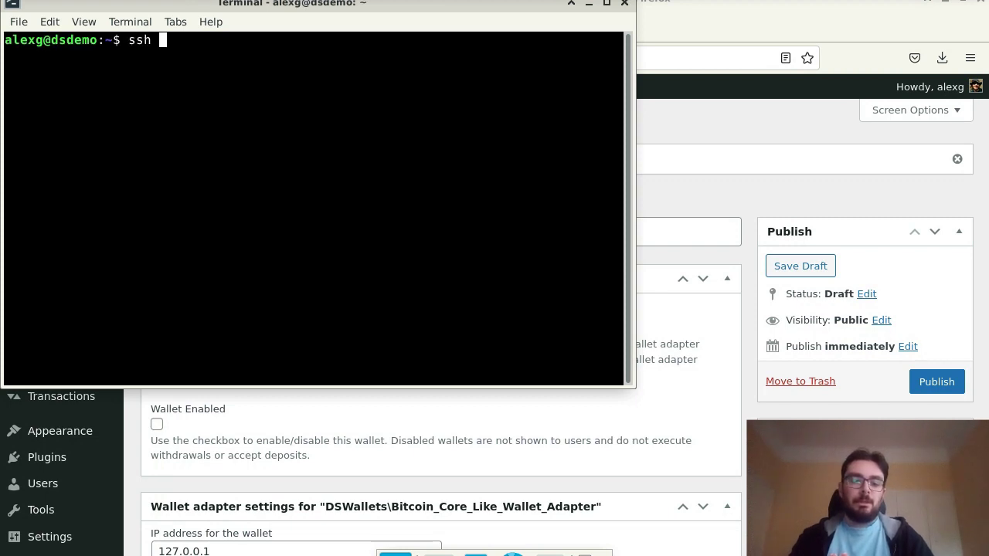
text(turbox)
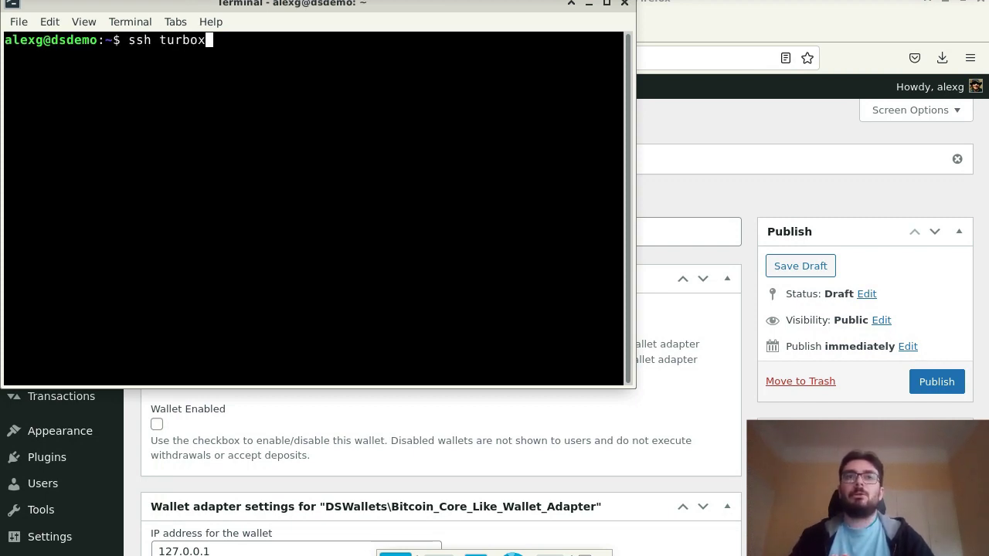
key(Return)
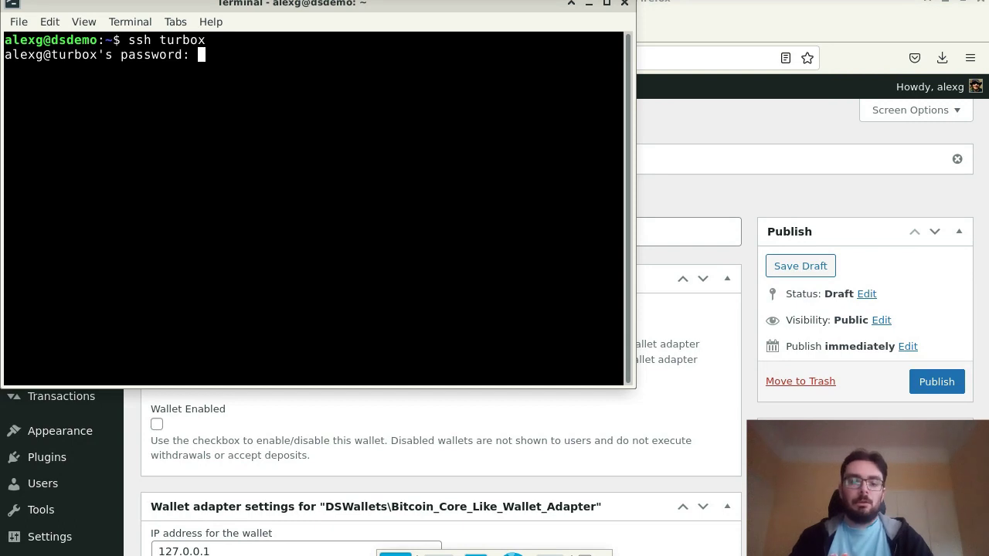
key(Return)
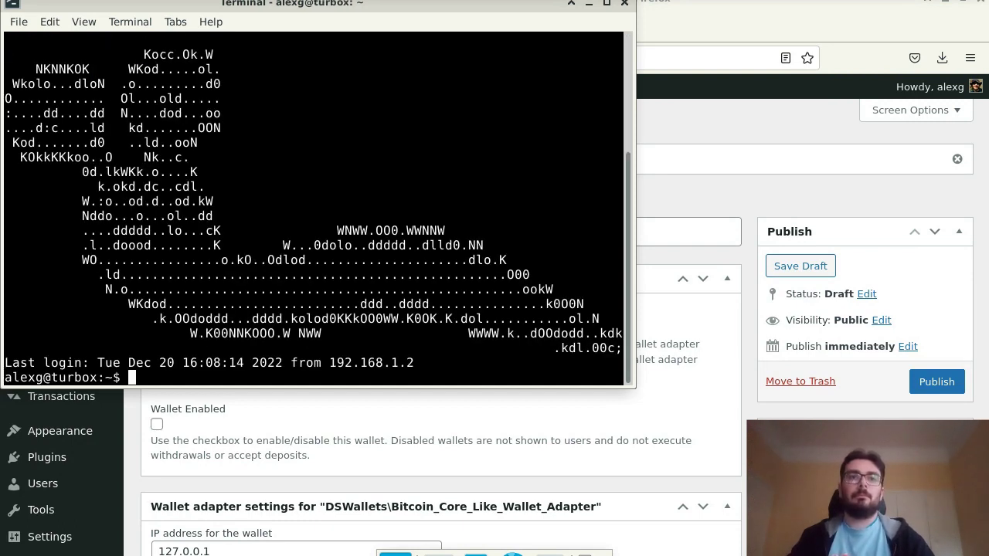
Print the remote ~/.bitcoin/bitcoin.conf file with cat.
text(cat)
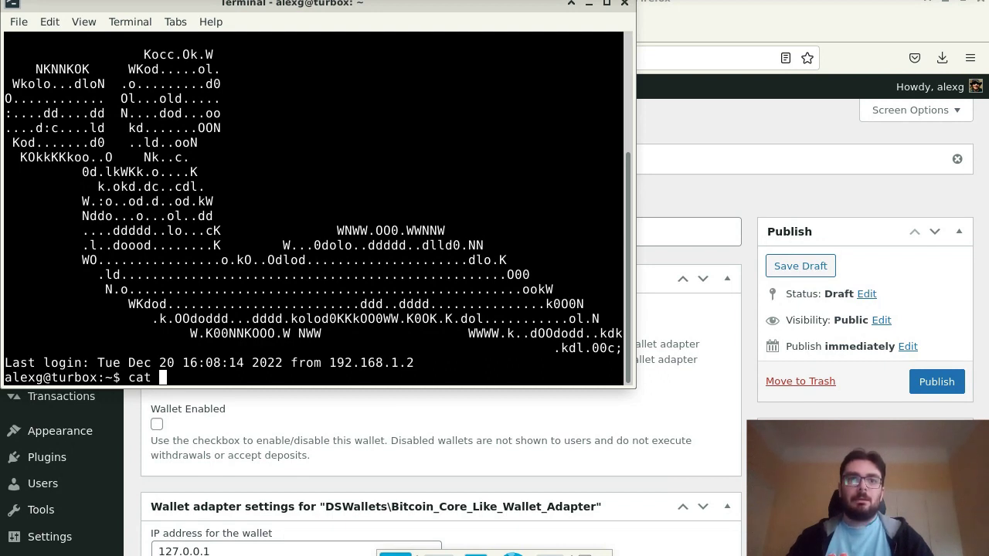
text(~)
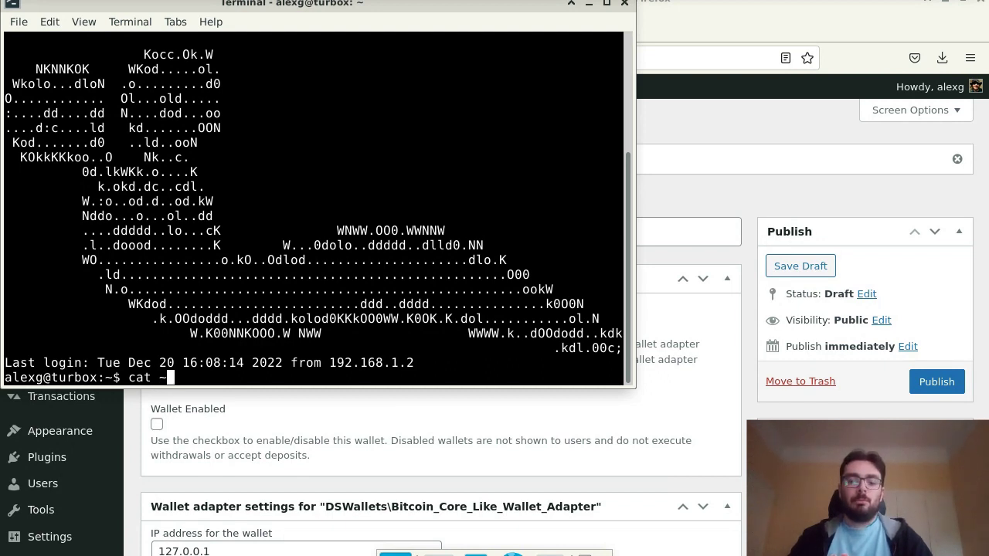
text(/.bit)
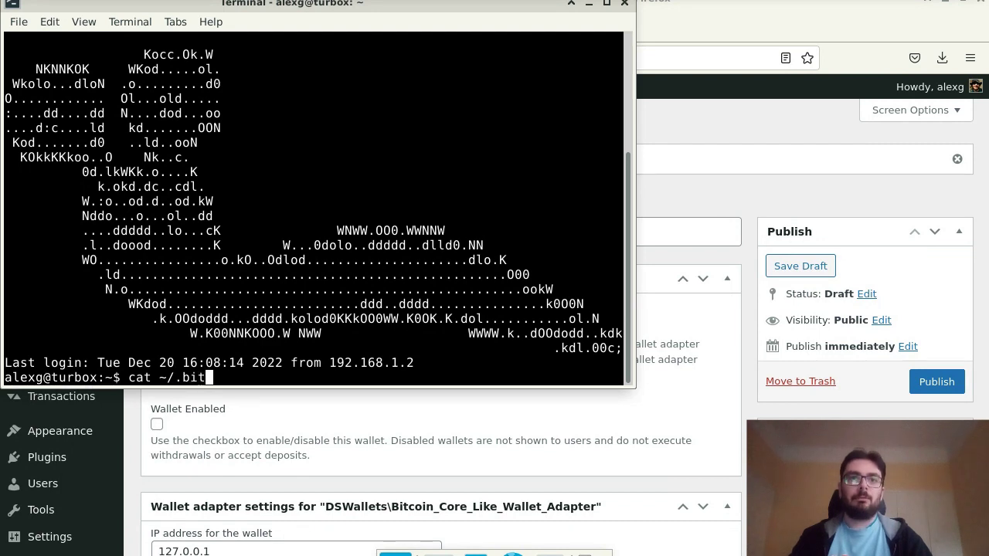
key(Tab)
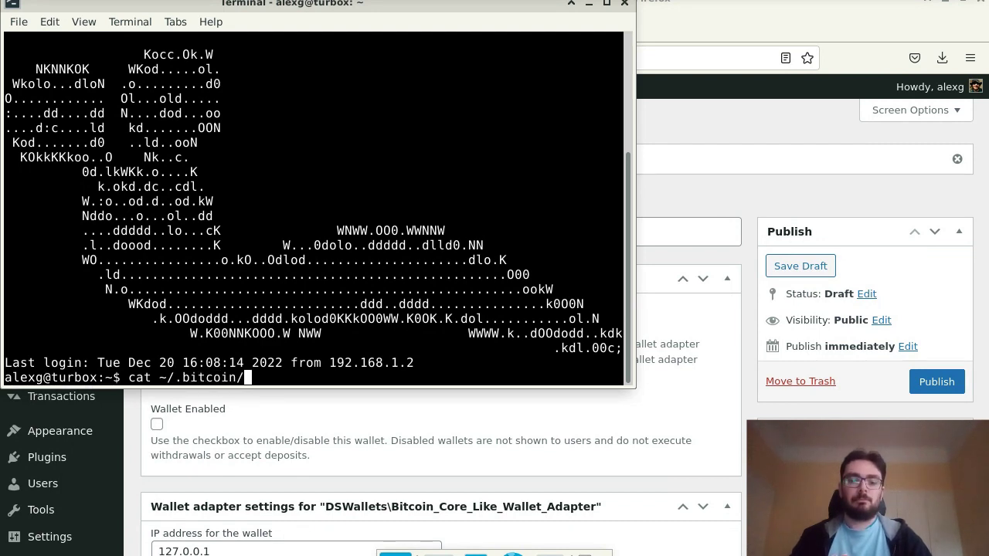
text(bi)
key(Tab)
key(Return)
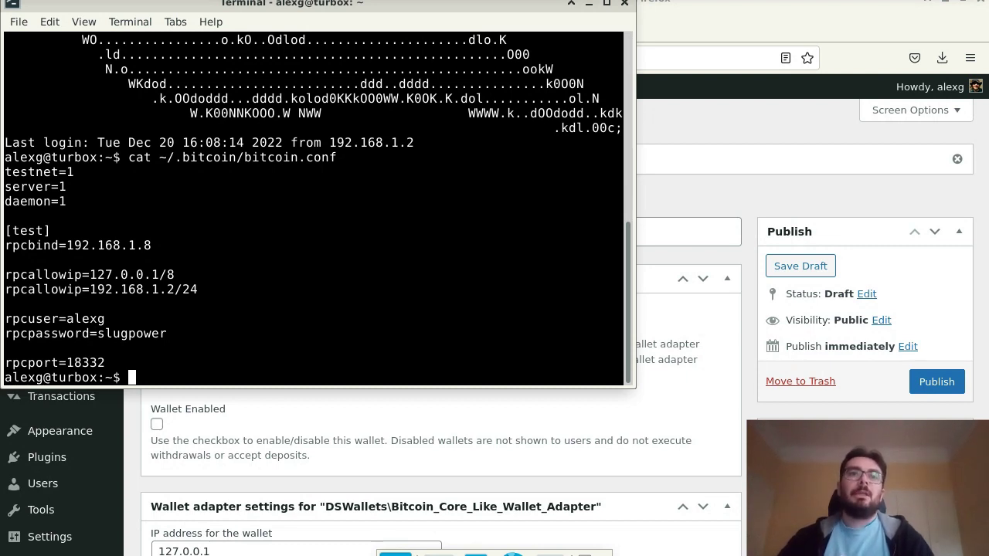
Highlight the RPC credential and rpcbind lines, then start the bitcoind daemon.
drag(6, 318, 167, 333)
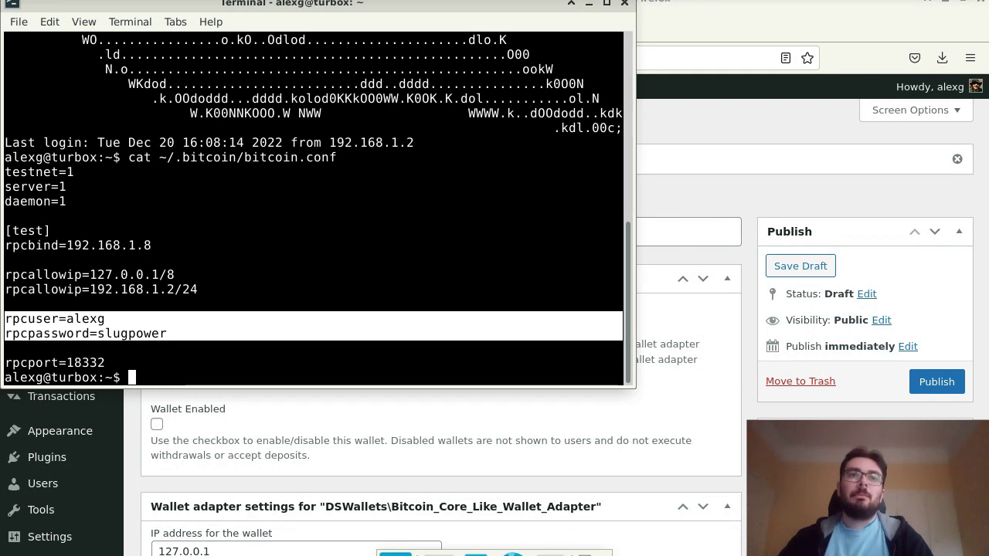
drag(6, 276, 174, 275)
click(174, 275)
drag(6, 289, 541, 289)
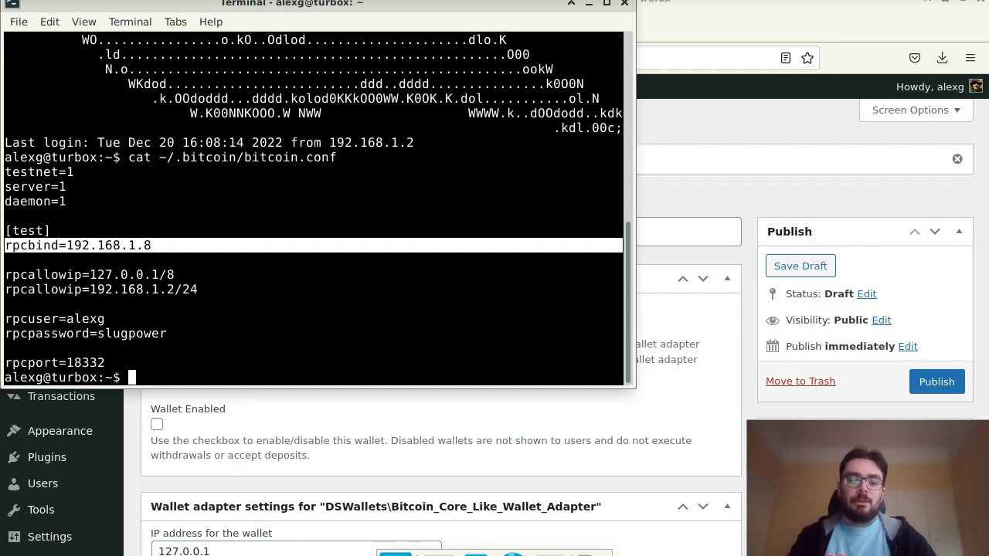
text(bitcoin)
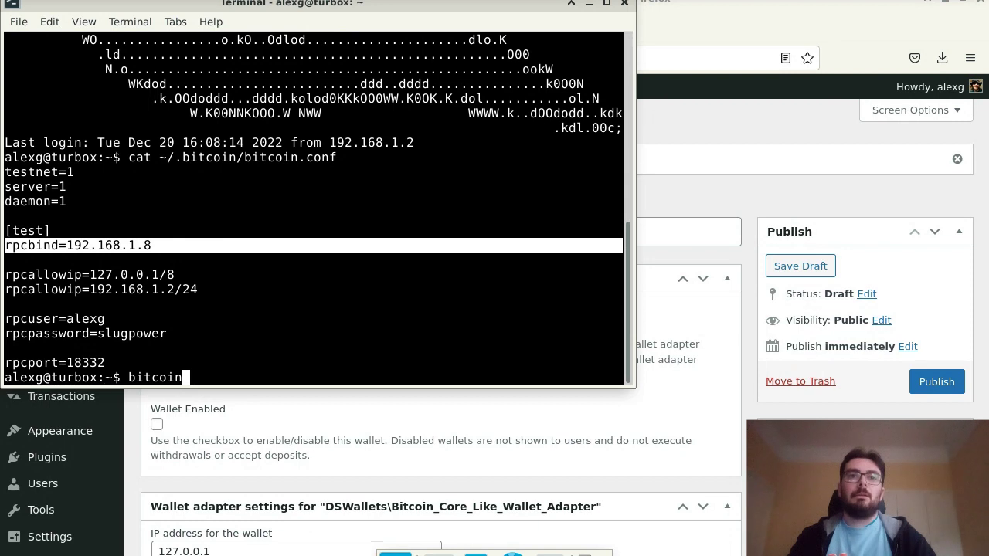
text(d)
key(Return)
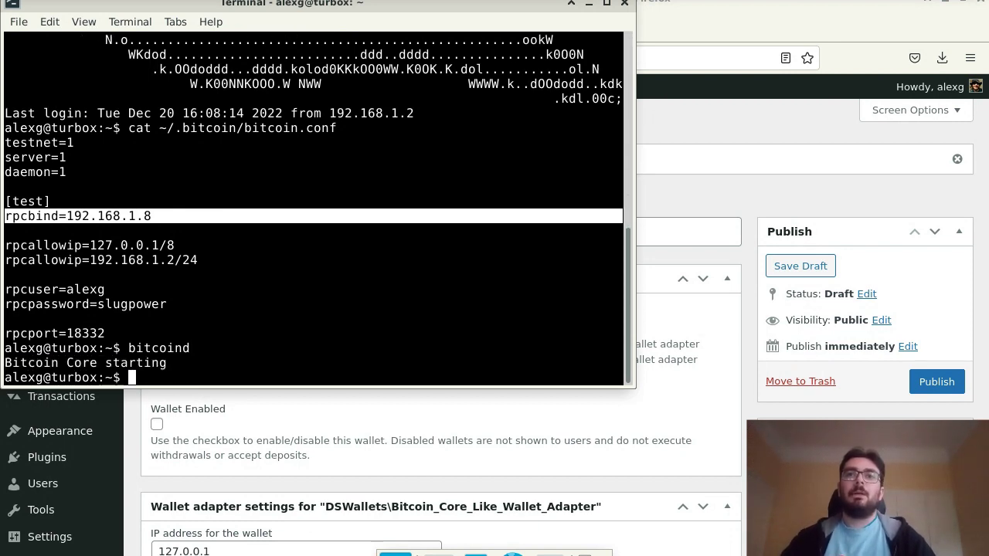
Set the wallet adapter's IP address to 192.168.1.8 and TCP port to 18332.
key(alt+Tab)
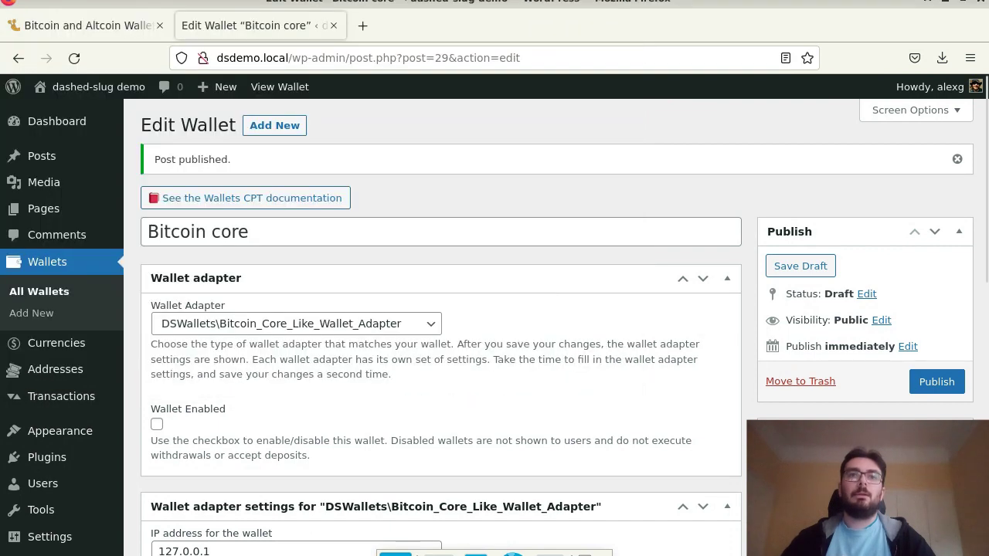
scroll(440, 348, down, 2)
scroll(440, 348, down, 1)
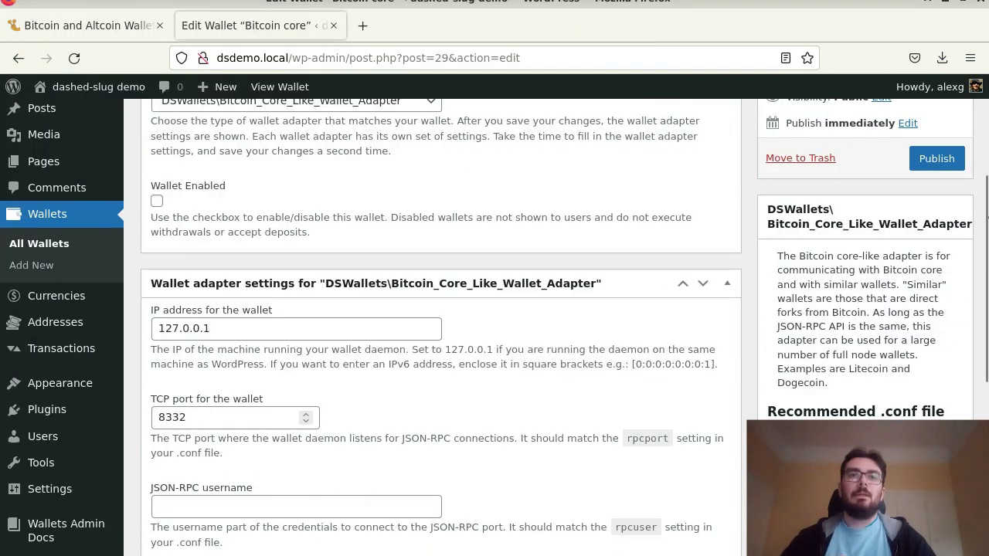
scroll(441, 348, down, 1)
scroll(441, 347, down, 2)
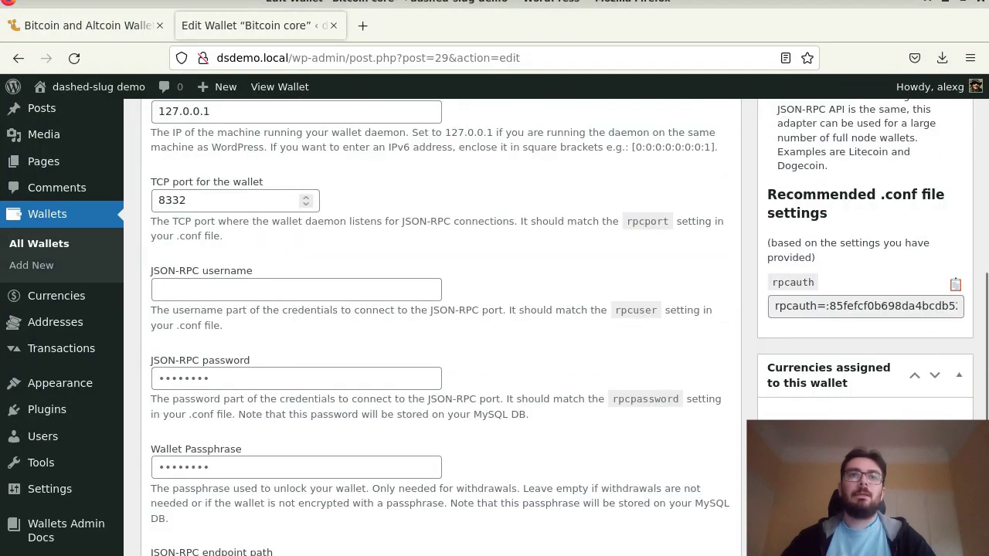
click(293, 112)
double_click(184, 111)
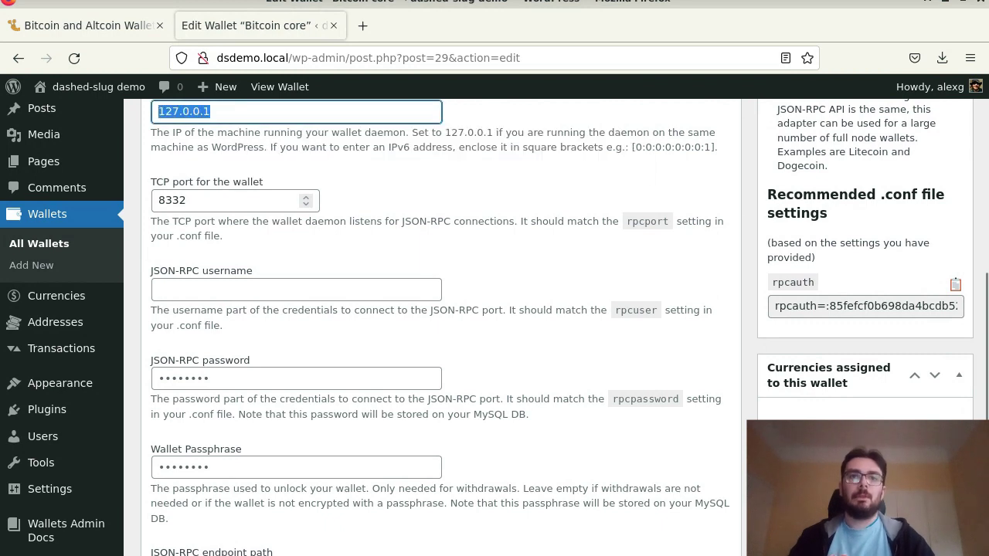
text(192.1)
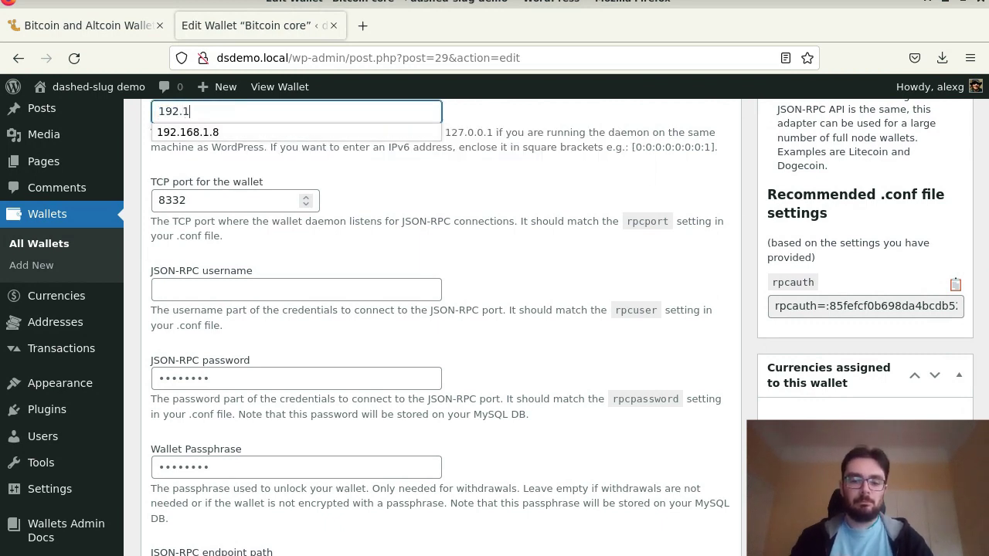
text(68.1.8)
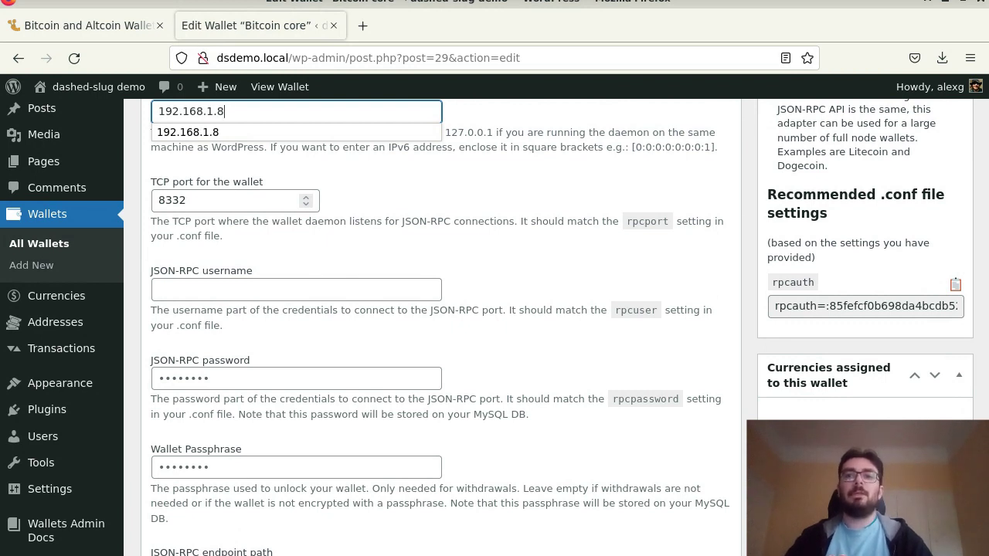
key(Tab)
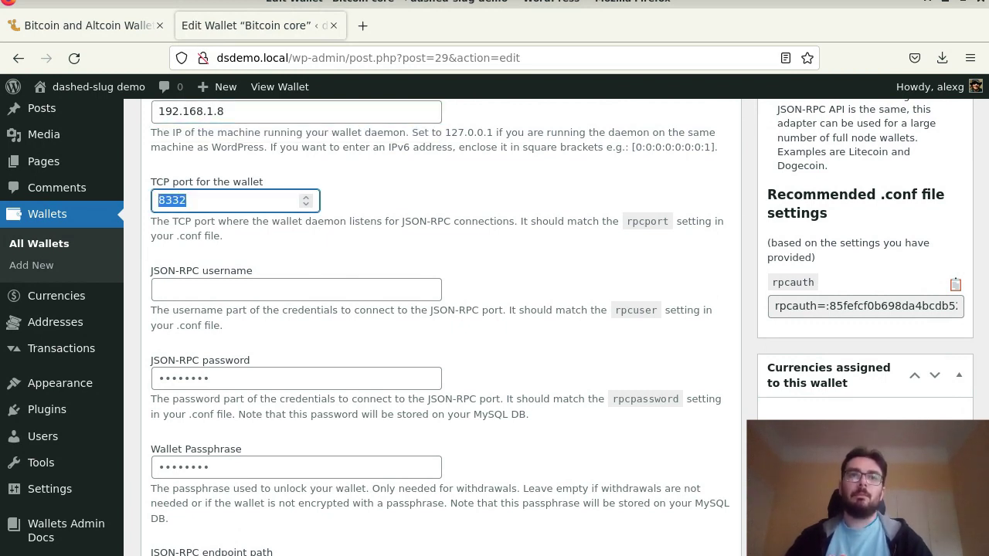
key(Home)
text(1)
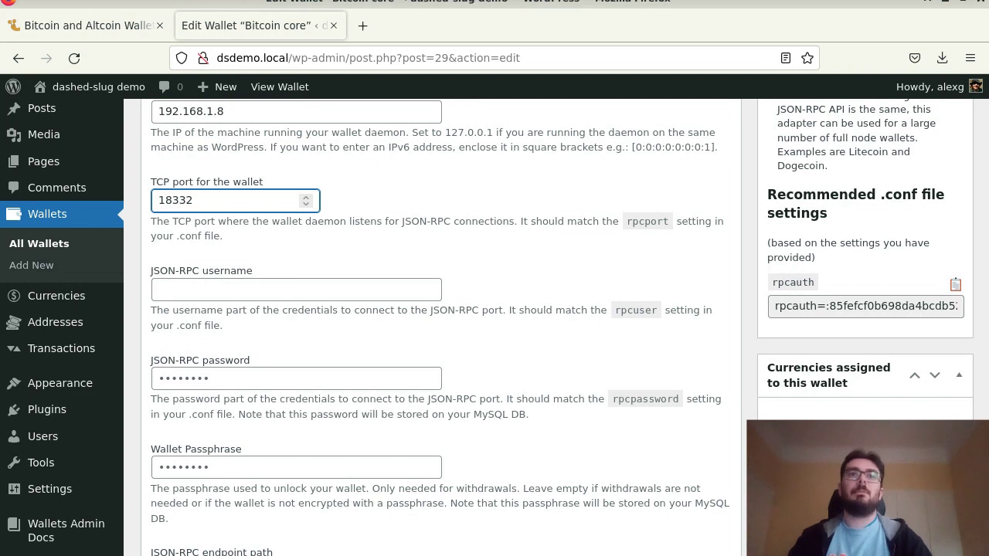
Enter the node's JSON-RPC username, password and the wallet passphrase.
key(Tab)
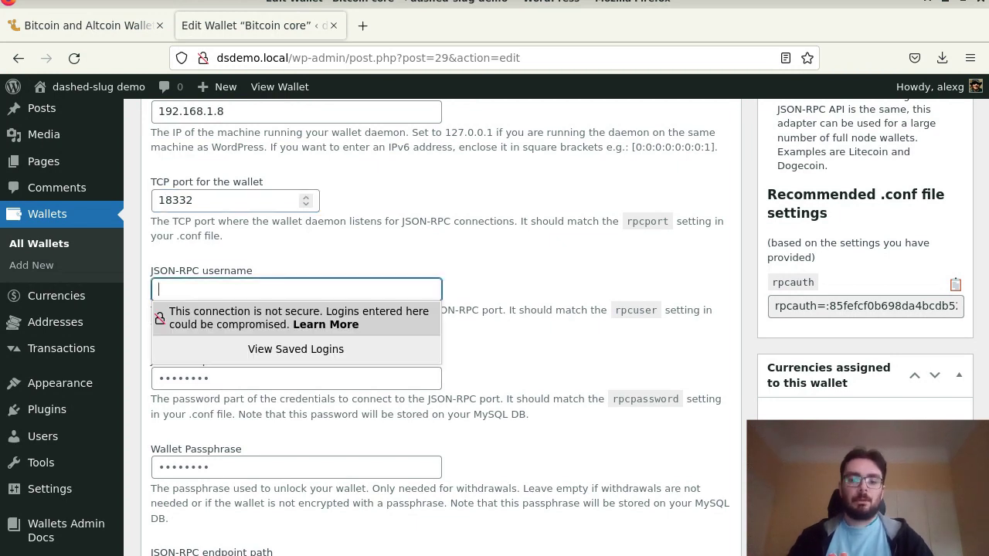
text(alexg)
key(Tab)
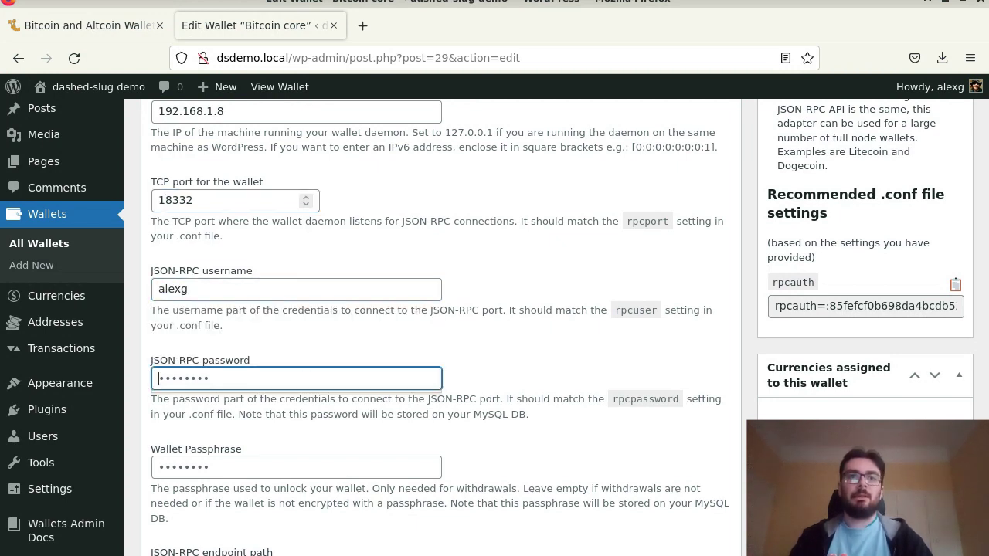
key(ctrl+a)
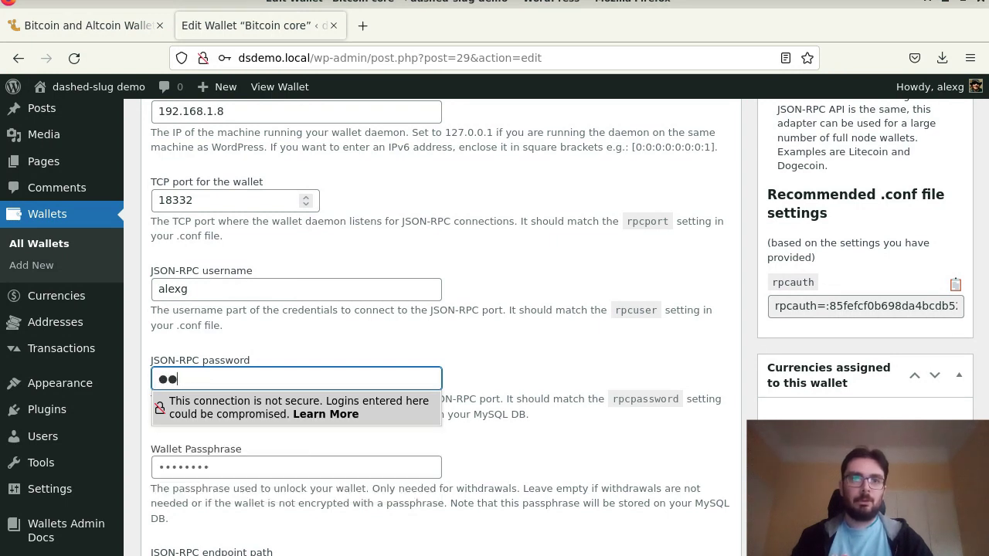
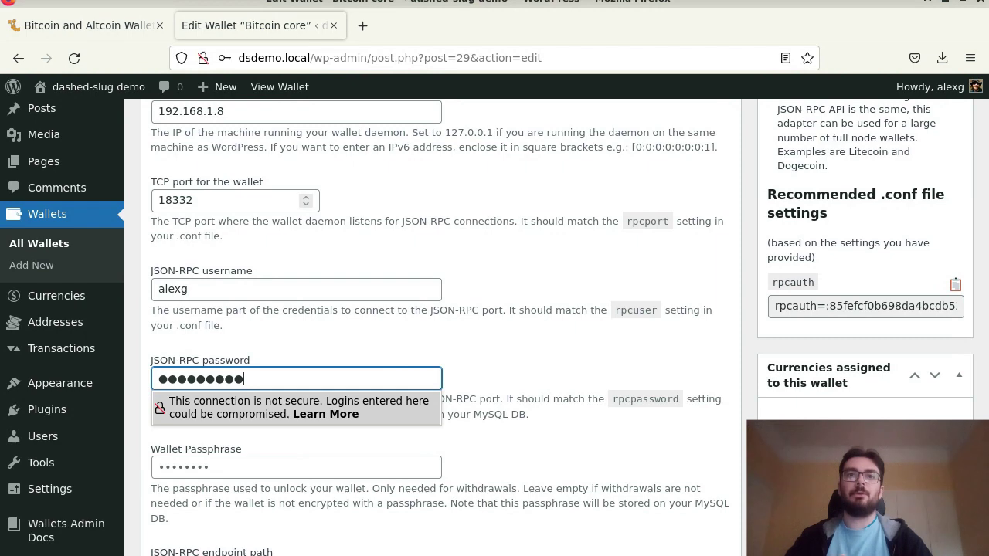
key(Tab)
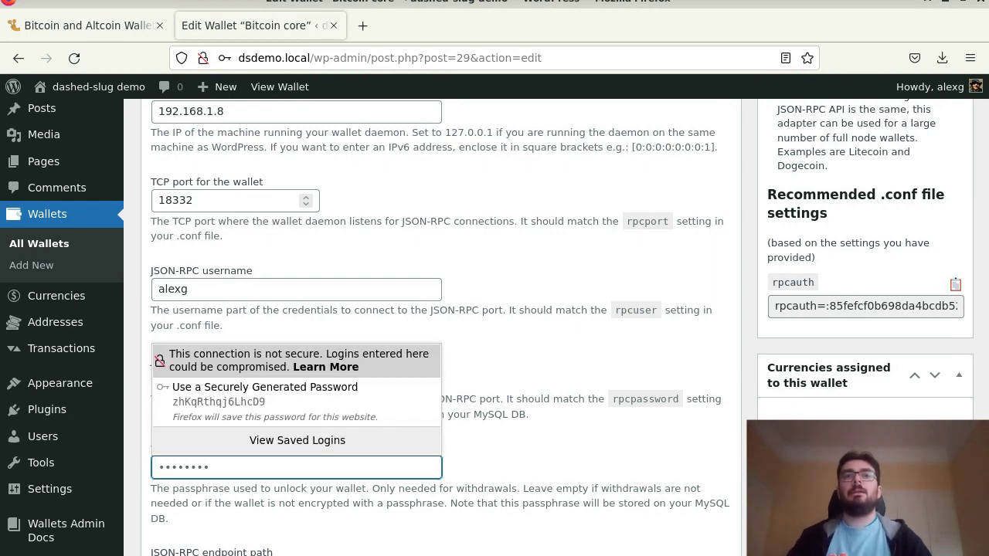
key(Escape)
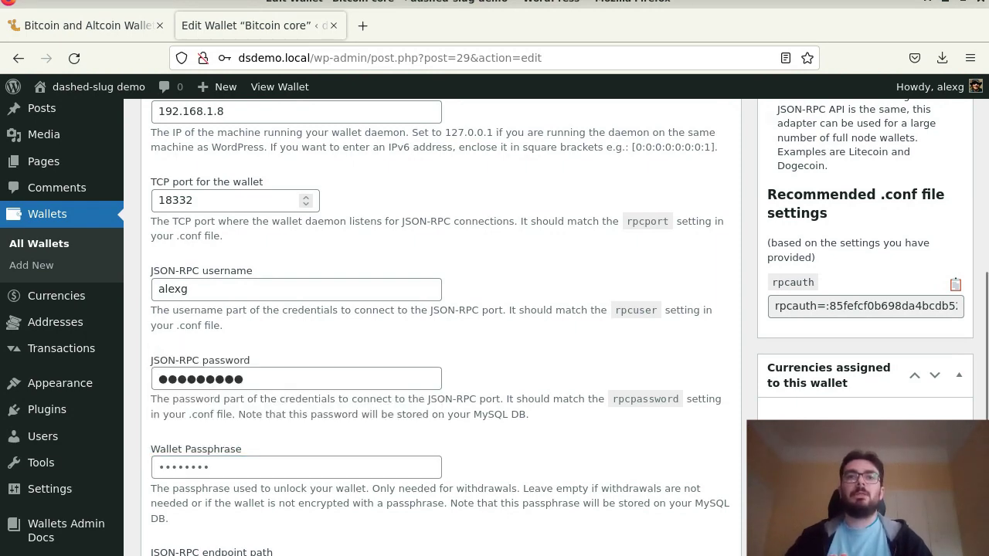
scroll(445, 327, down, 2)
scroll(445, 328, down, 3)
click(162, 290)
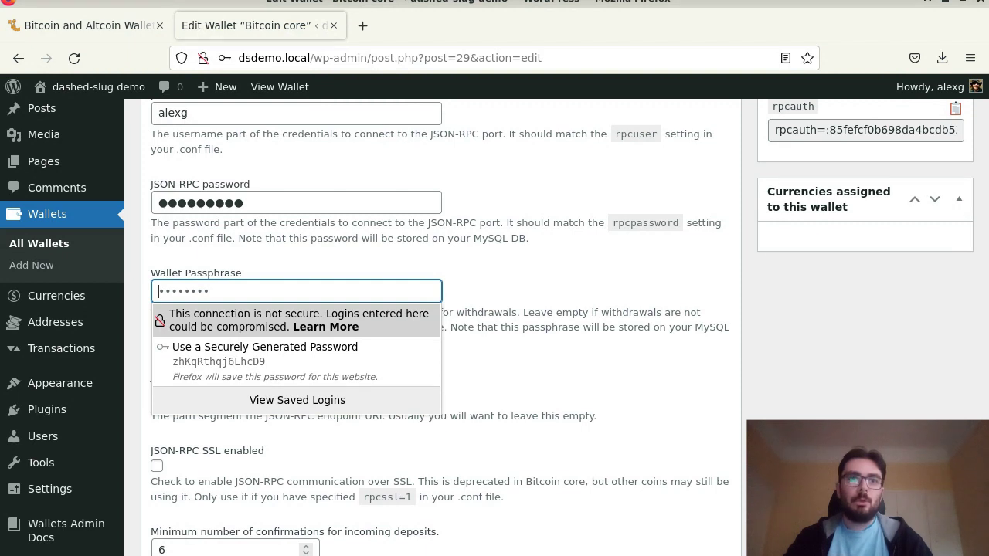
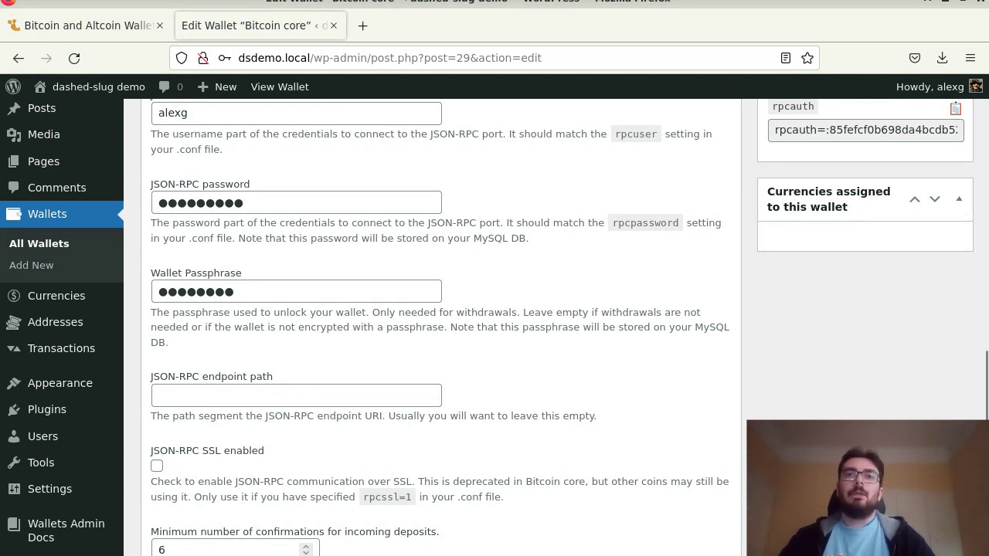
scroll(440, 324, up, 5)
Save the wallet settings, tick Wallet Enabled, and publish the Bitcoin core wallet.
scroll(441, 325, up, 2)
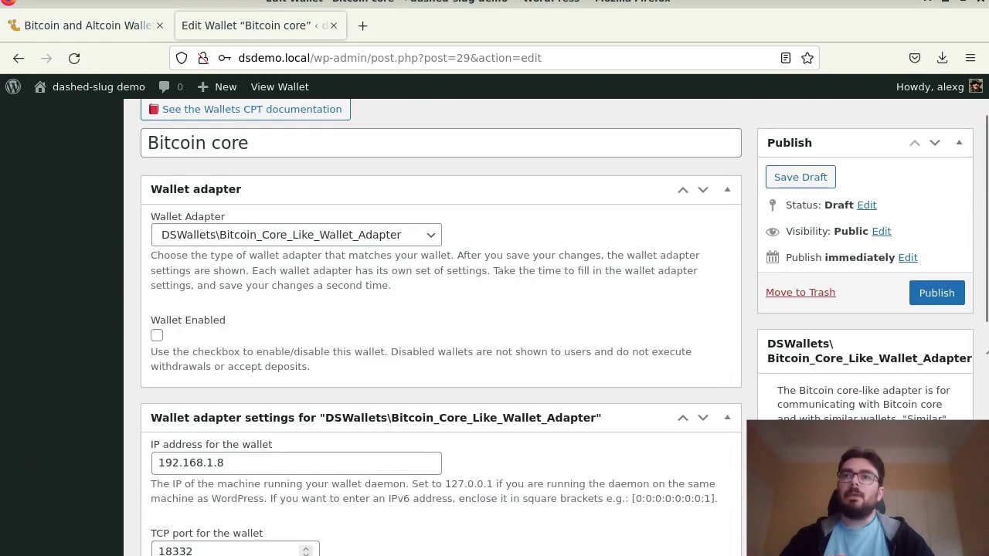
key(ctrl+s)
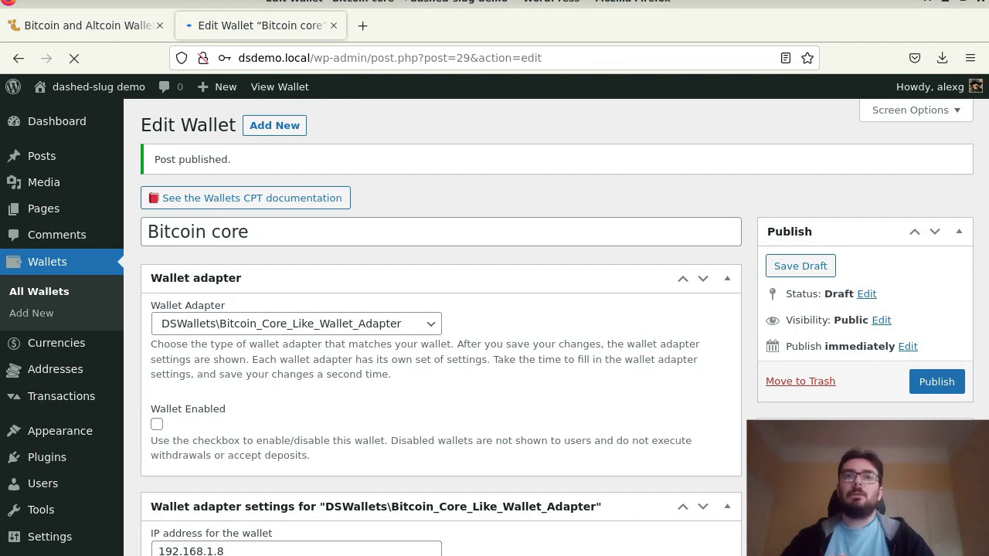
click(157, 424)
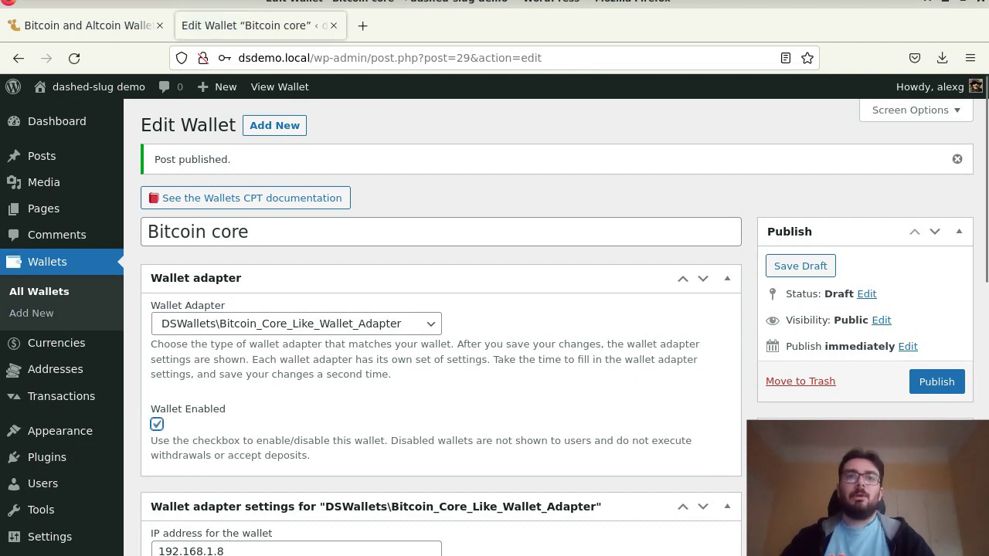
click(937, 382)
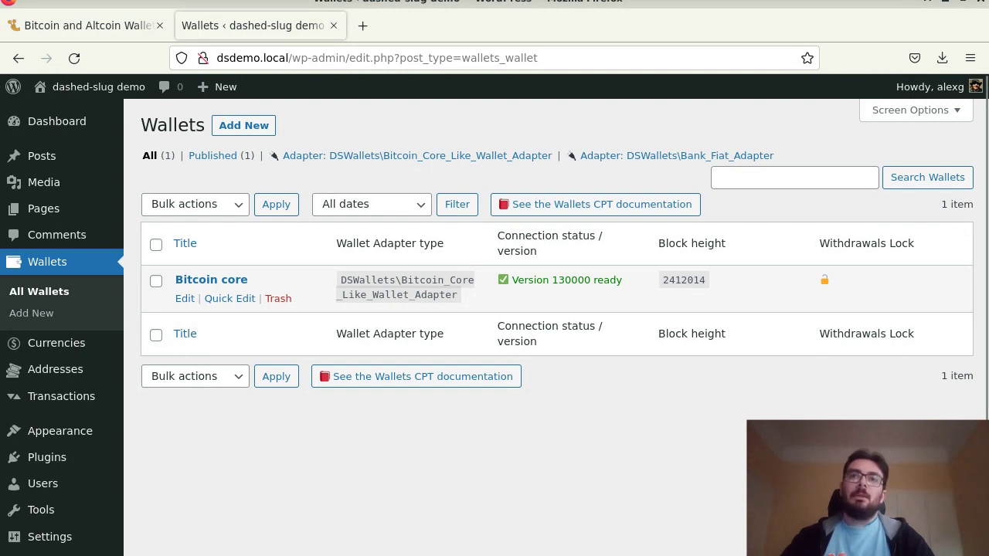
drag(510, 280, 625, 280)
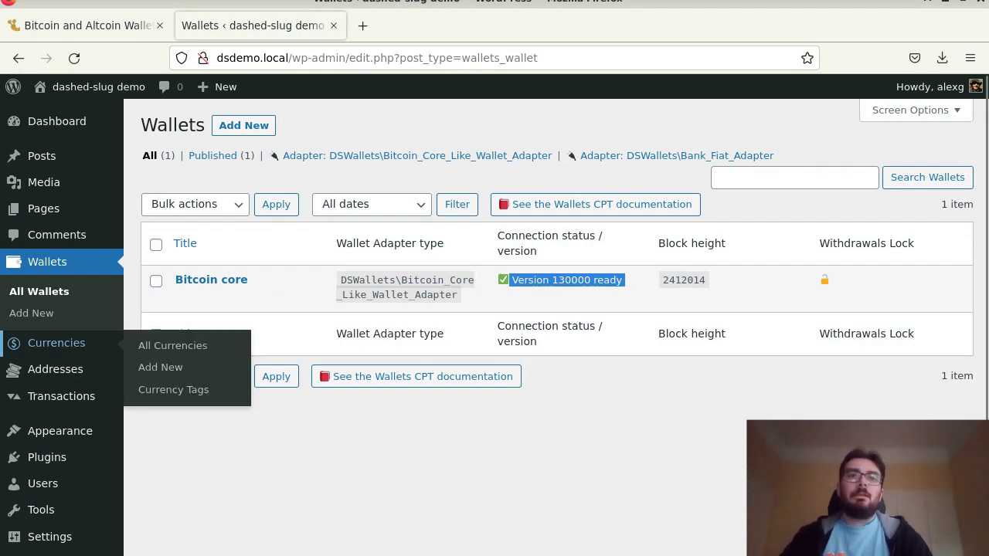
click(56, 343)
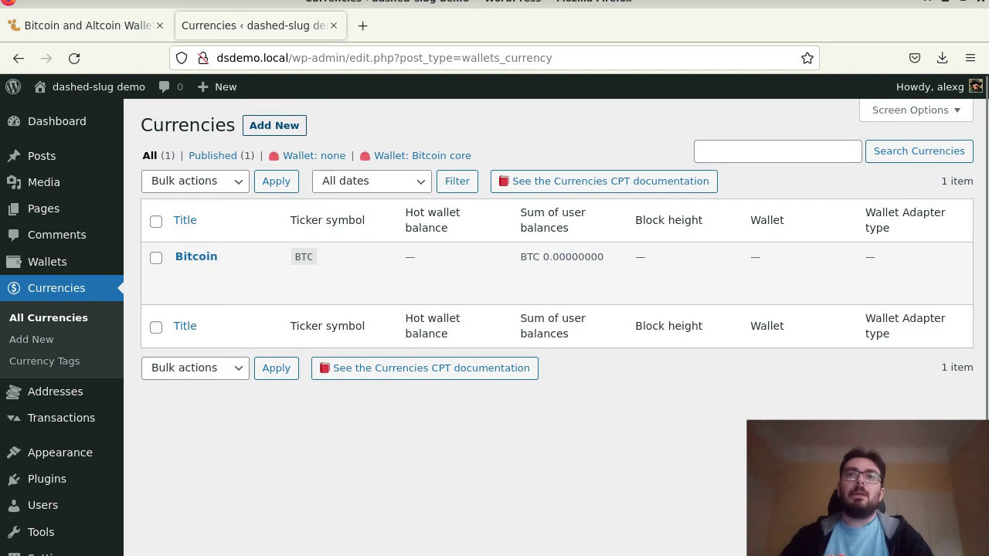
Open the Bitcoin row's edit page from the Currencies list.
click(185, 275)
text(bitcoin)
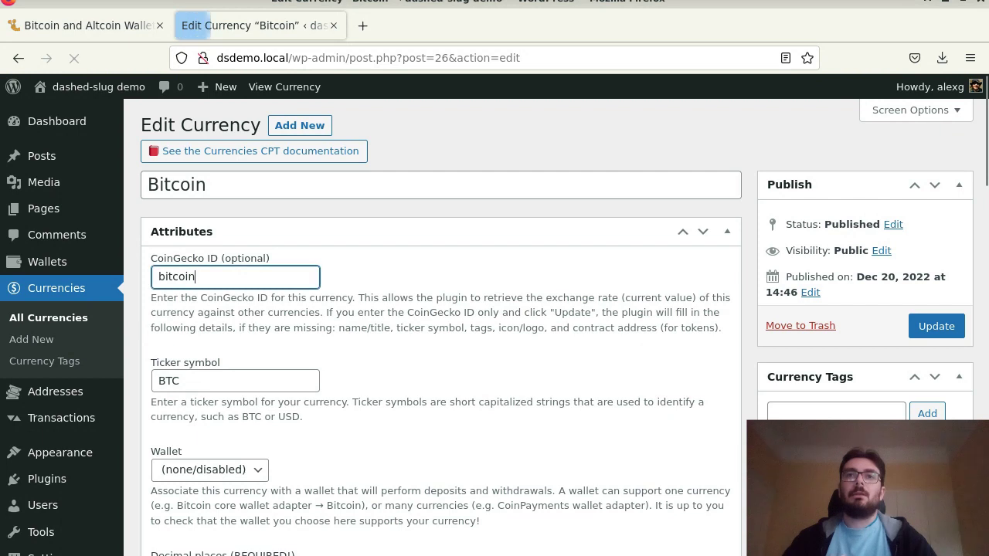
Keep the Bitcoin currency's CoinGecko ID as 'bitcoin' by retyping it.
click(205, 185)
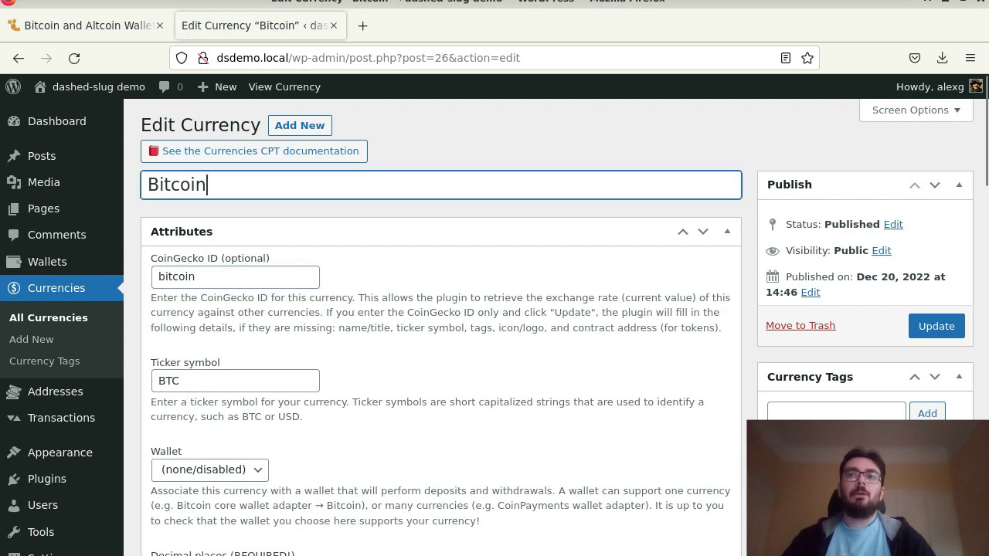
key(ctrl+a)
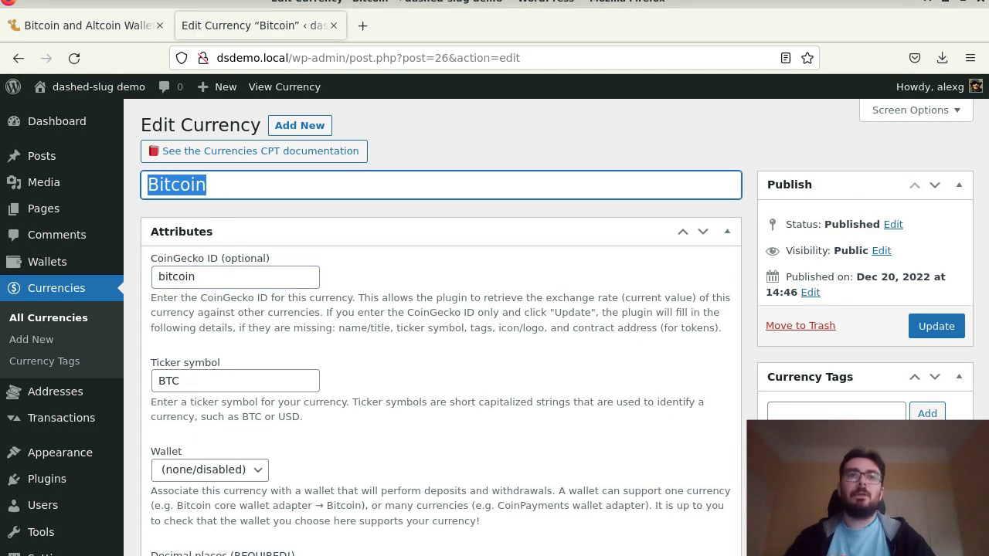
key(Tab)
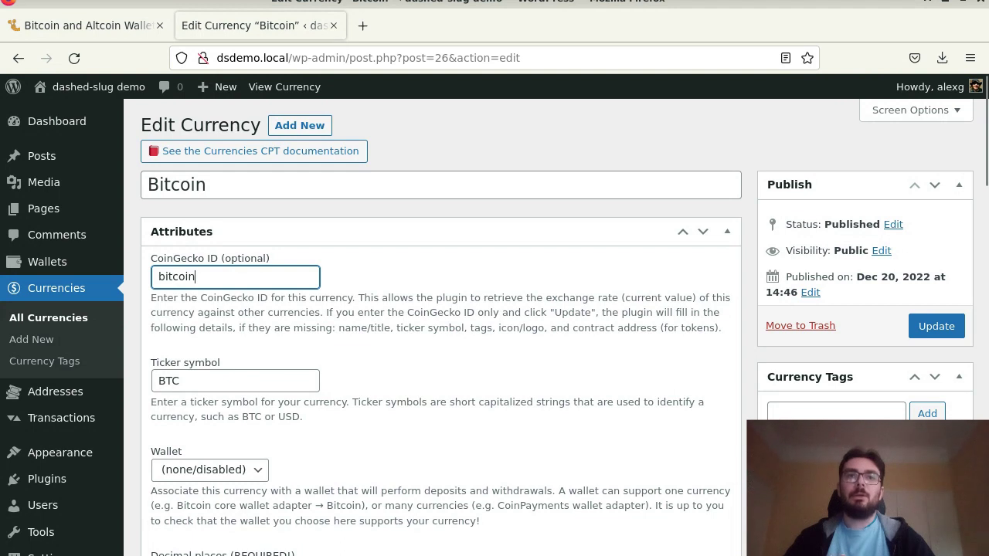
key(ctrl+a)
key(Down)
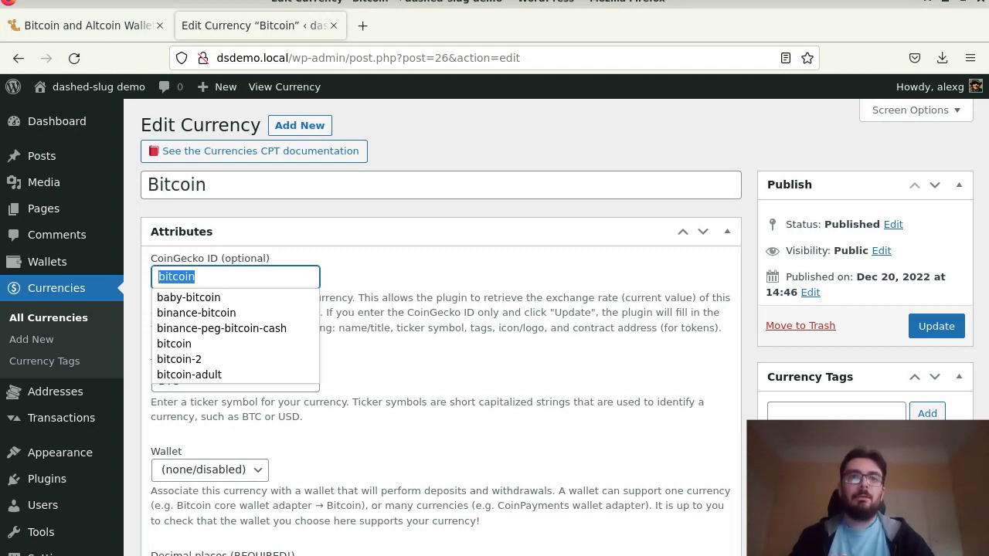
text(bitco)
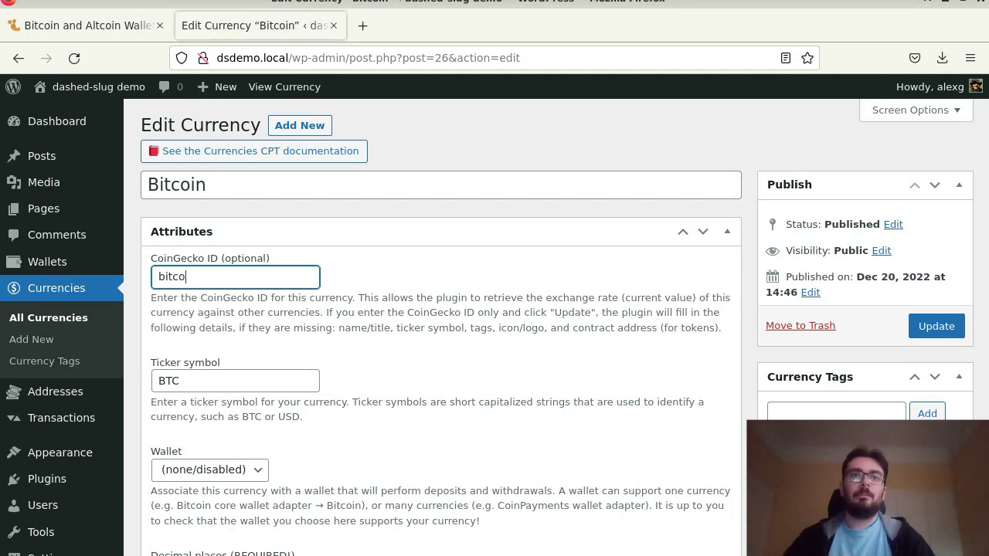
text(in)
key(Tab)
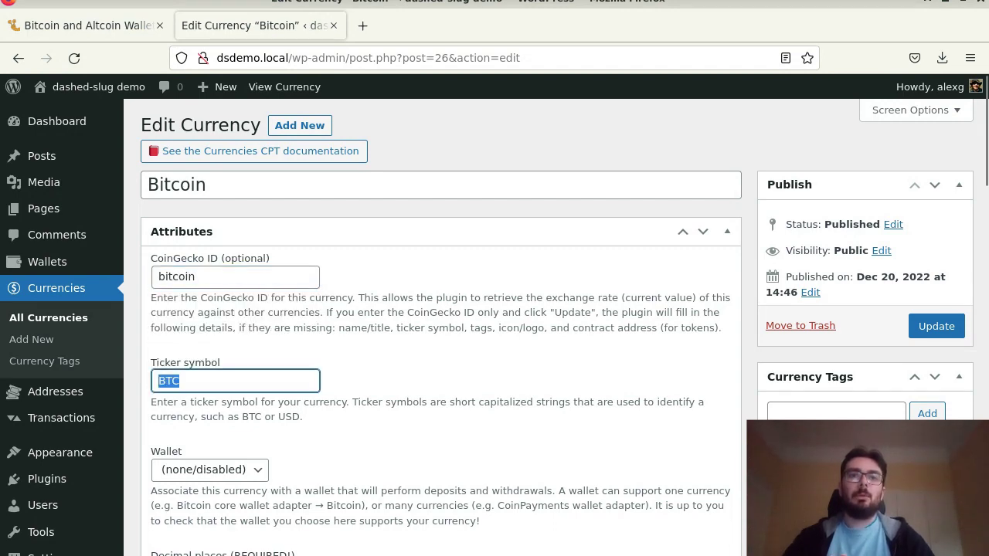
Choose Bitcoin core as the Bitcoin currency's wallet.
scroll(441, 324, down, 4)
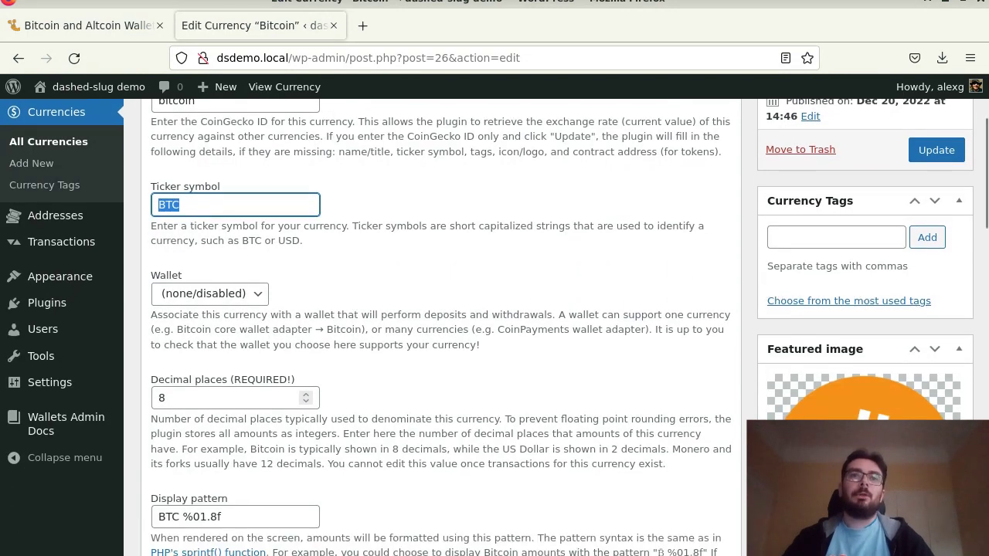
key(Tab)
key(alt+Down)
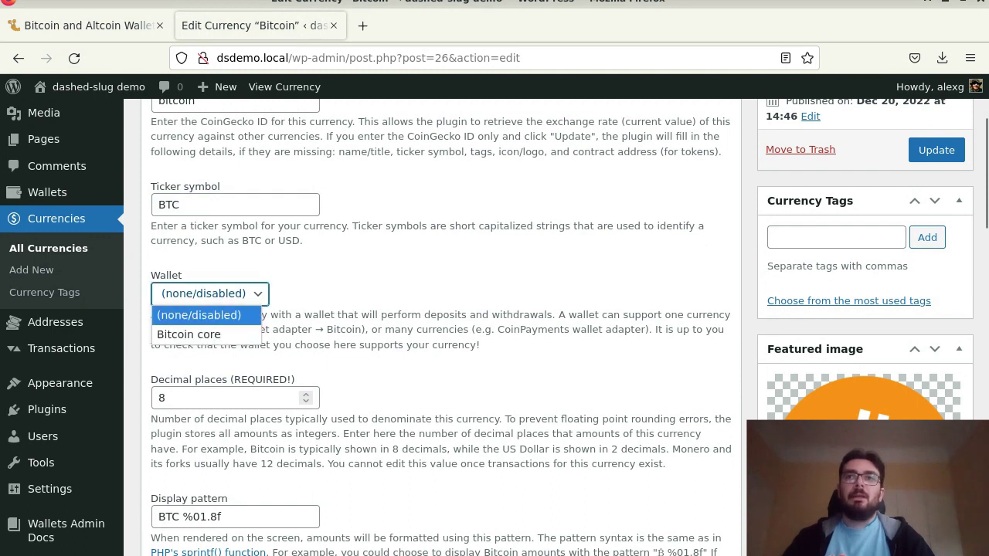
key(Down)
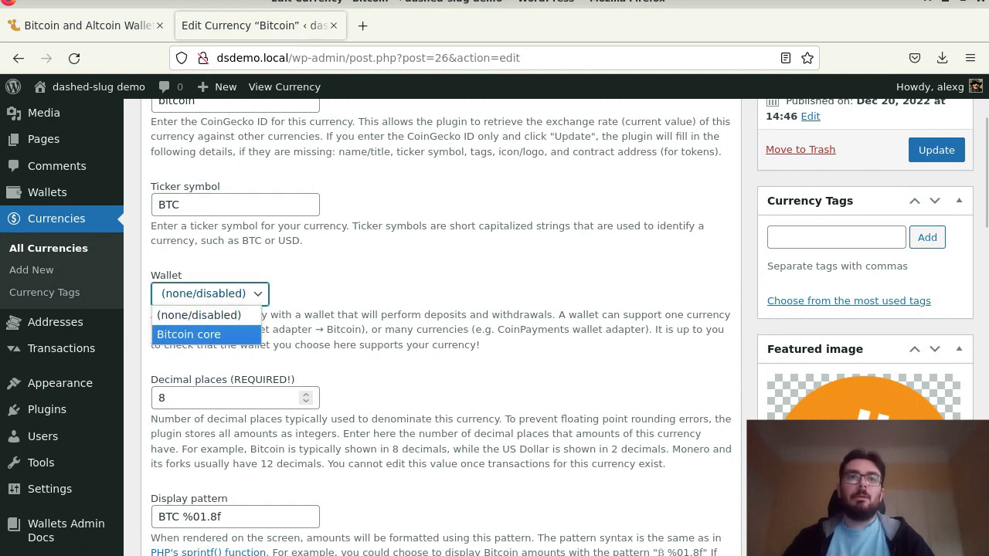
key(Escape)
key(Down)
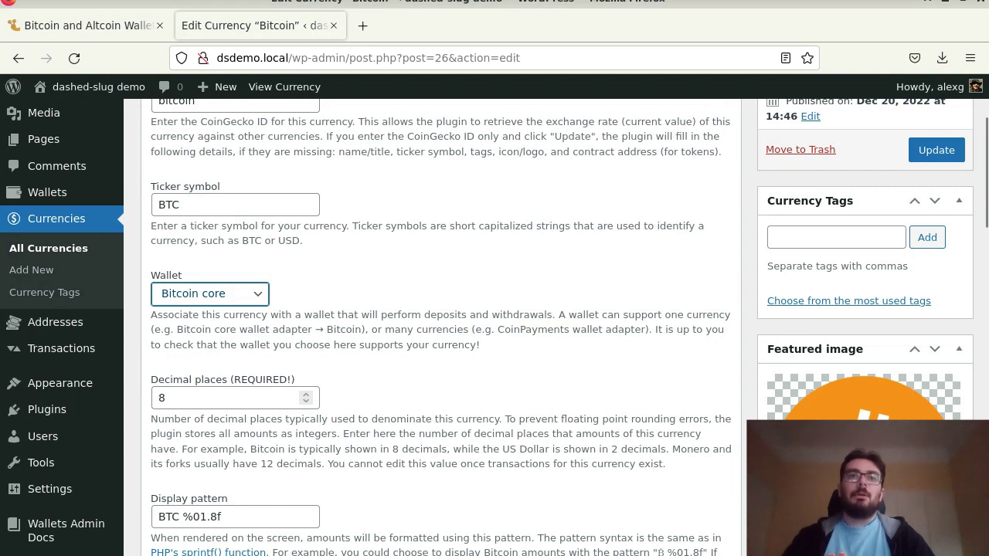
Change the Withdrawal fee in the Fees box to 0.00010000.
scroll(441, 324, down, 1)
scroll(441, 324, down, 3)
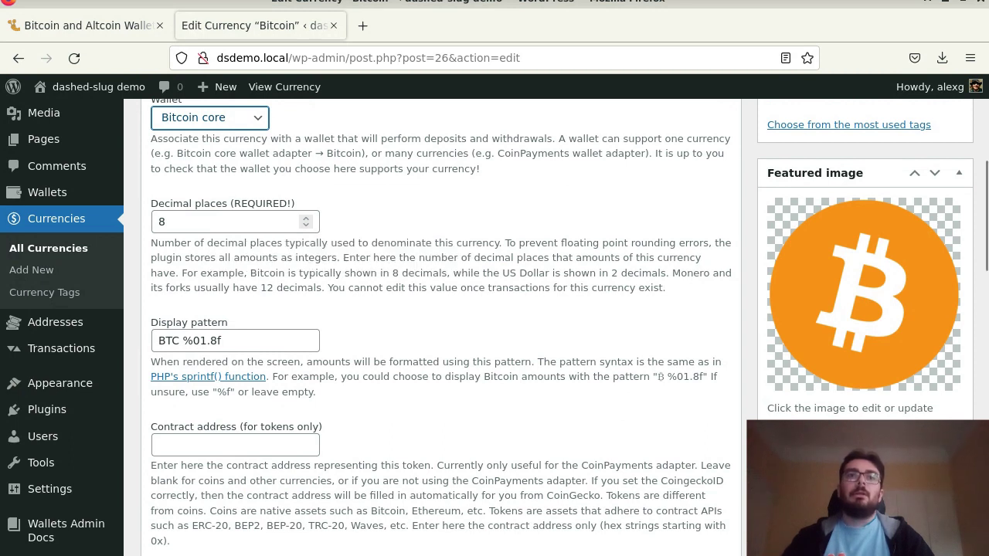
key(Tab)
key(Tab)
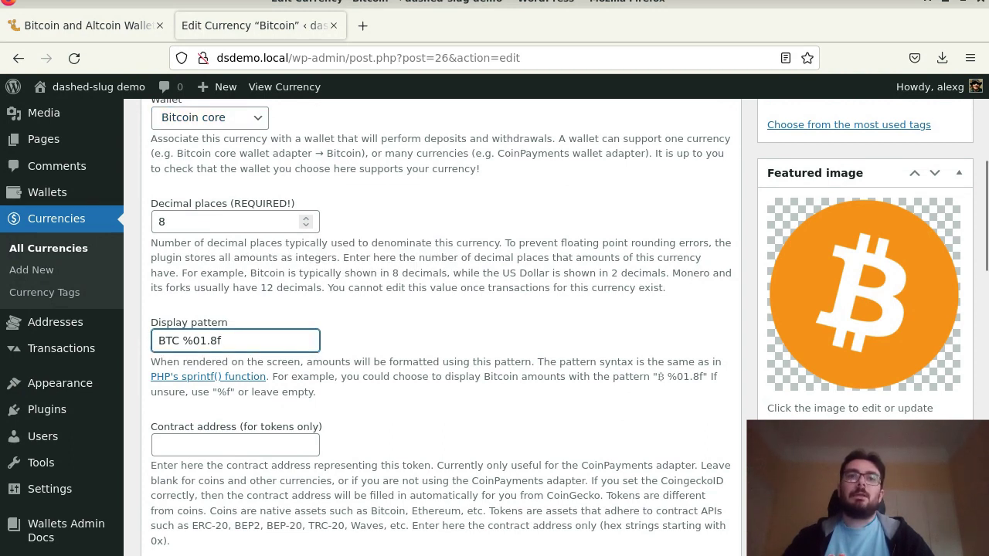
scroll(440, 325, down, 1)
scroll(441, 325, down, 3)
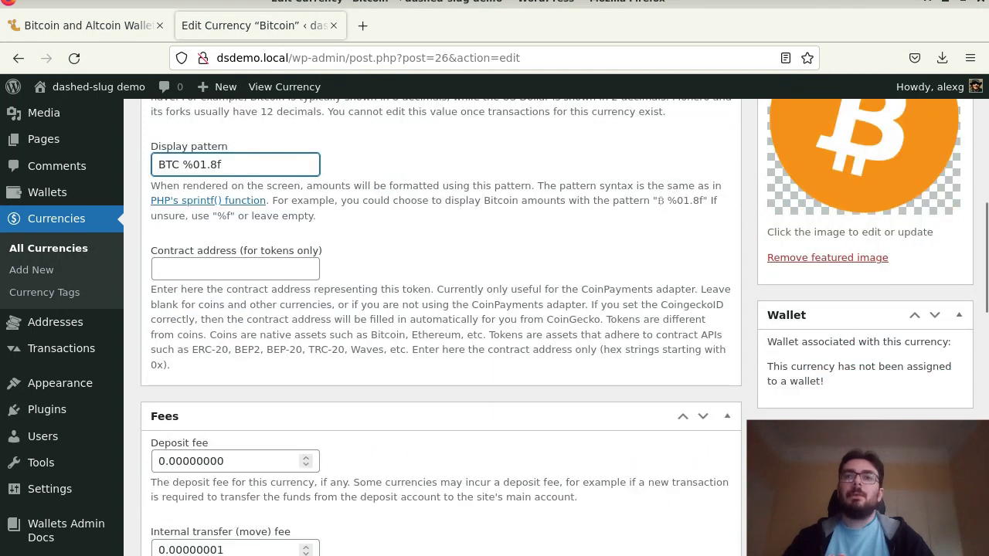
scroll(441, 324, down, 6)
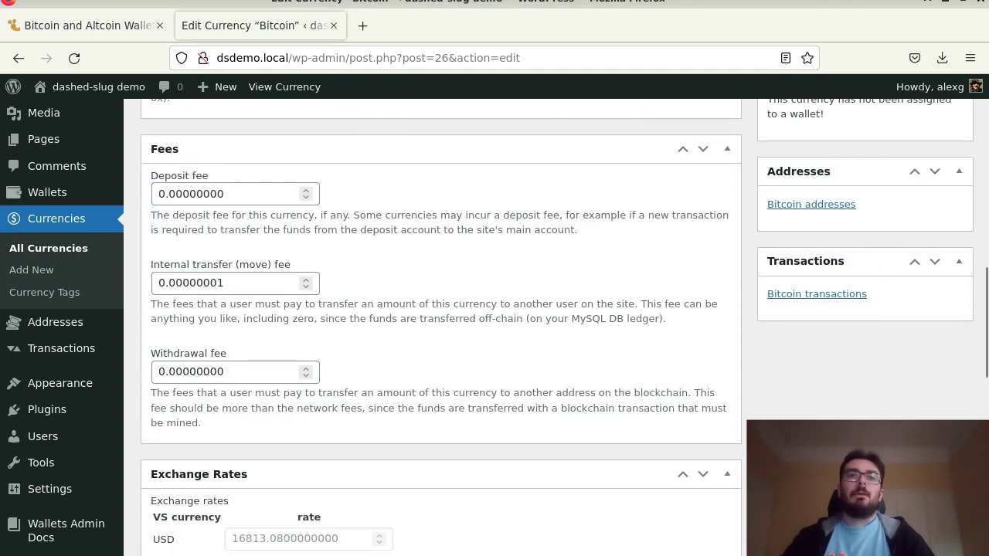
scroll(440, 325, down, 4)
click(190, 199)
text(0.00010000)
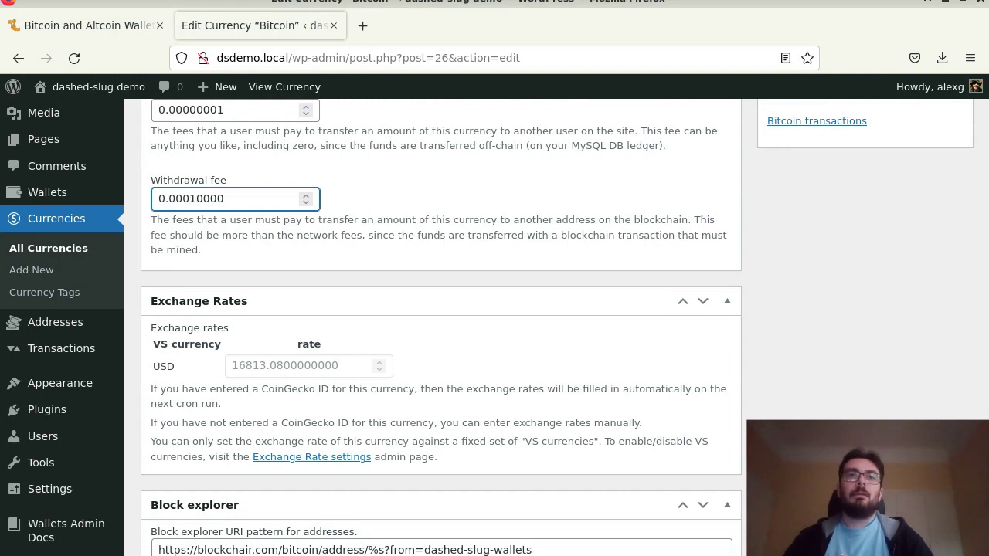
scroll(440, 325, up, 1)
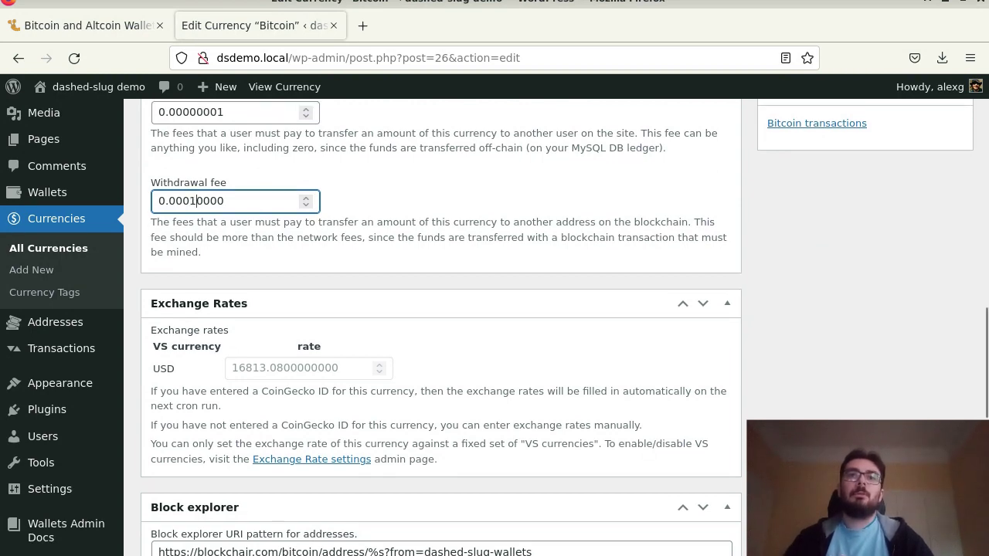
scroll(441, 324, up, 3)
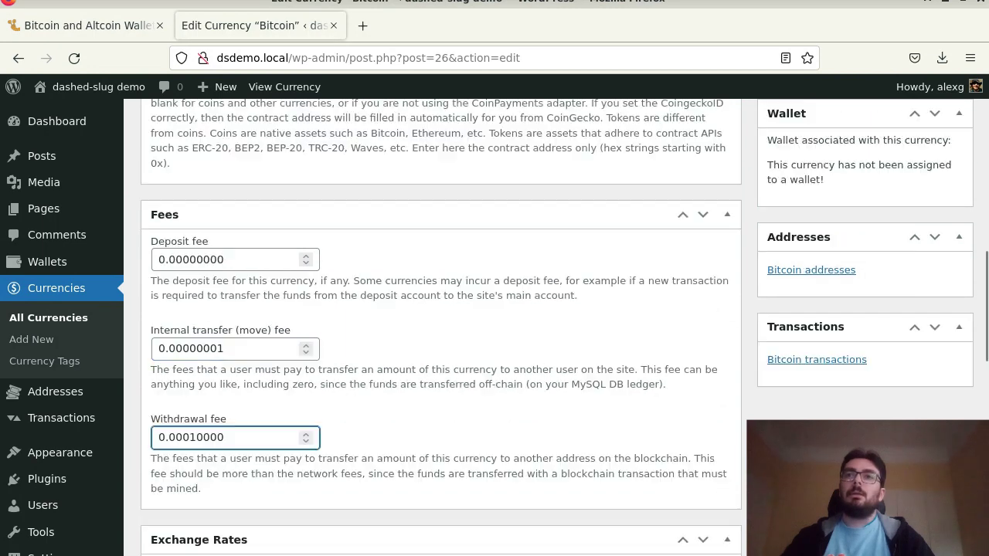
scroll(441, 324, up, 3)
scroll(440, 325, up, 5)
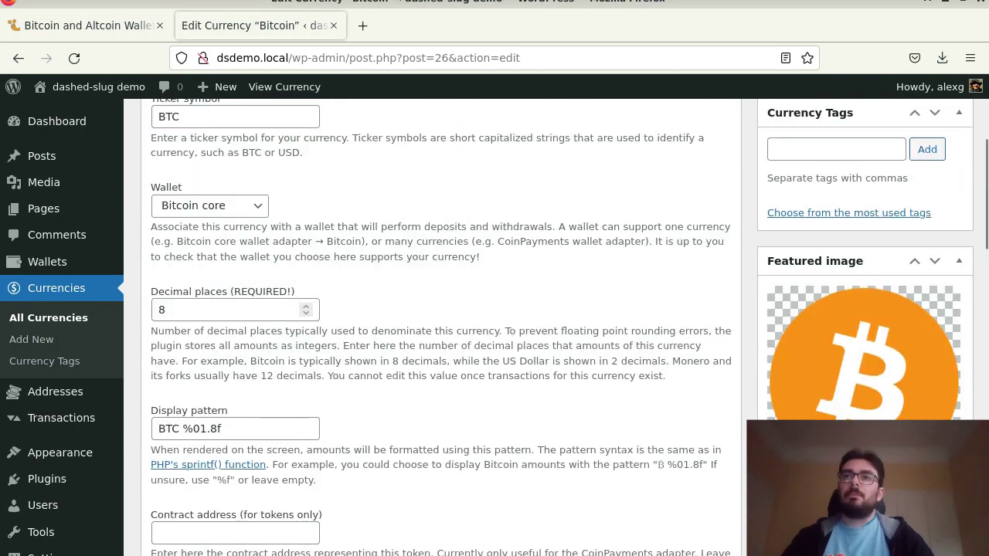
scroll(441, 324, up, 4)
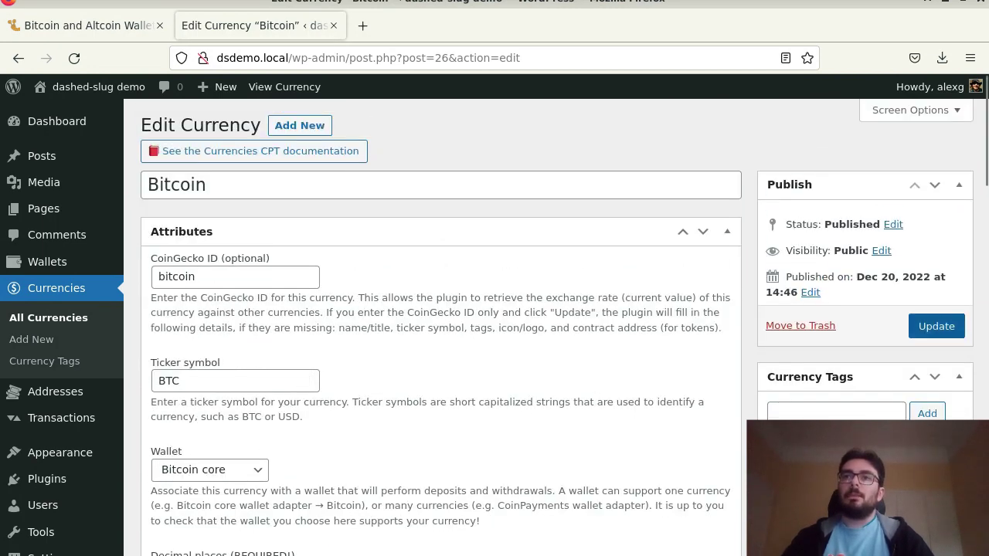
Update the Bitcoin currency and return to All Currencies, showing a BTC 5.25710269 hot balance.
click(936, 326)
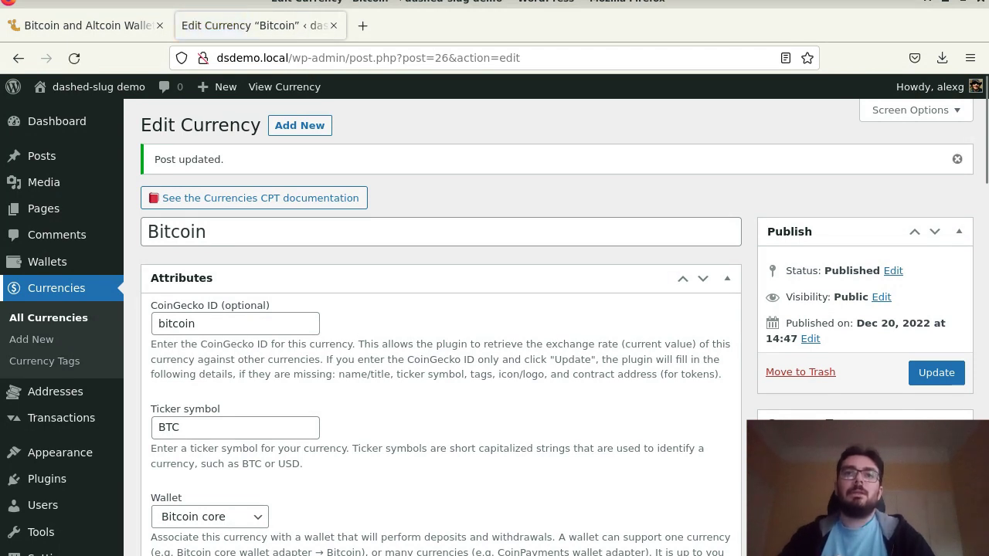
click(48, 318)
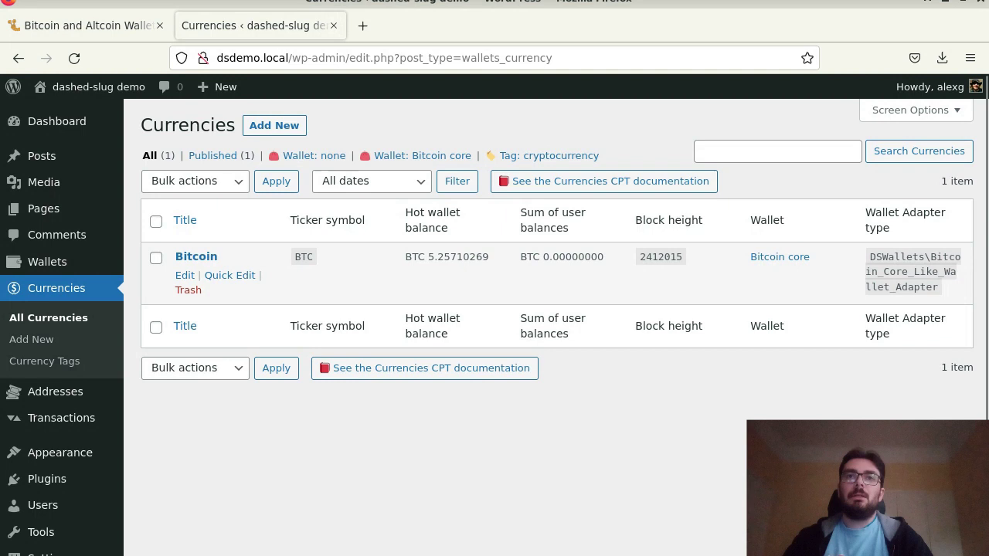
Highlight Bitcoin's hot wallet balance, then follow the Bitcoin core link in the Wallet column.
drag(428, 256, 458, 257)
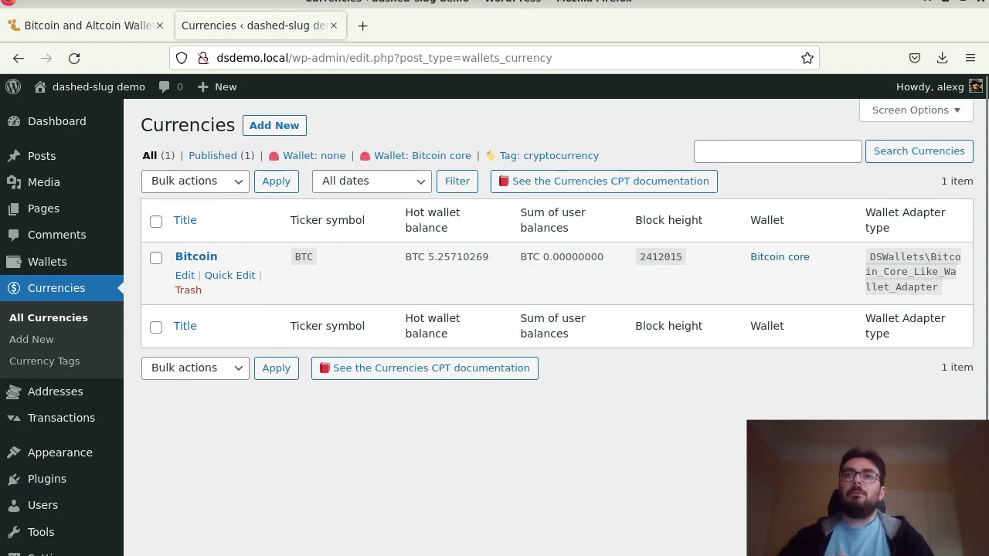
click(779, 256)
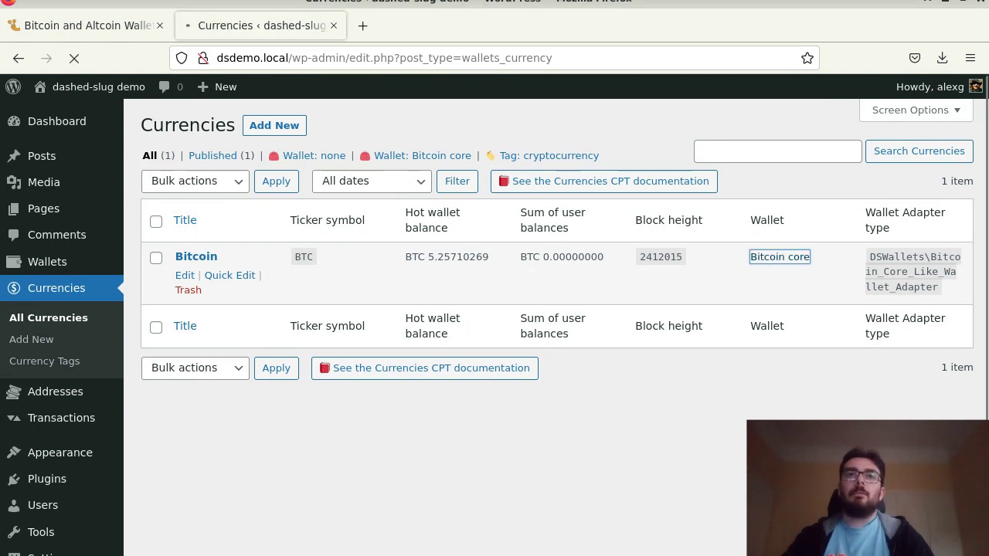